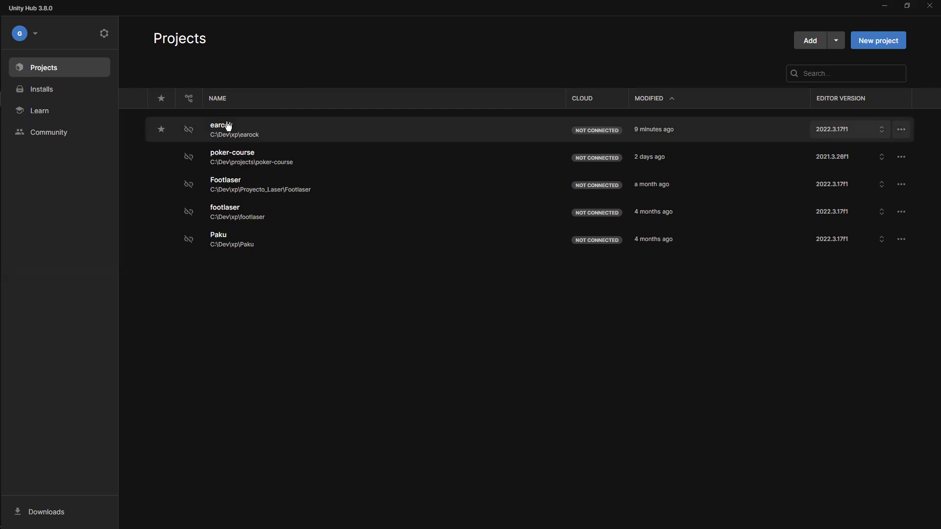
# Start a new project with editor version 2022.3.17f1 and the 2D (Built-In Render Pipeline) template, previewing the 2D Mobile template first.
pyautogui.click(864, 41)
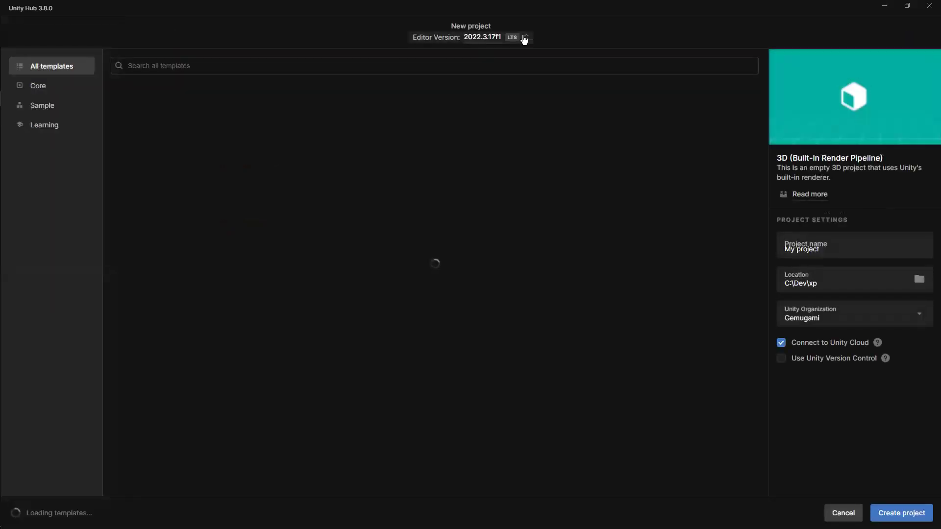
pyautogui.click(526, 38)
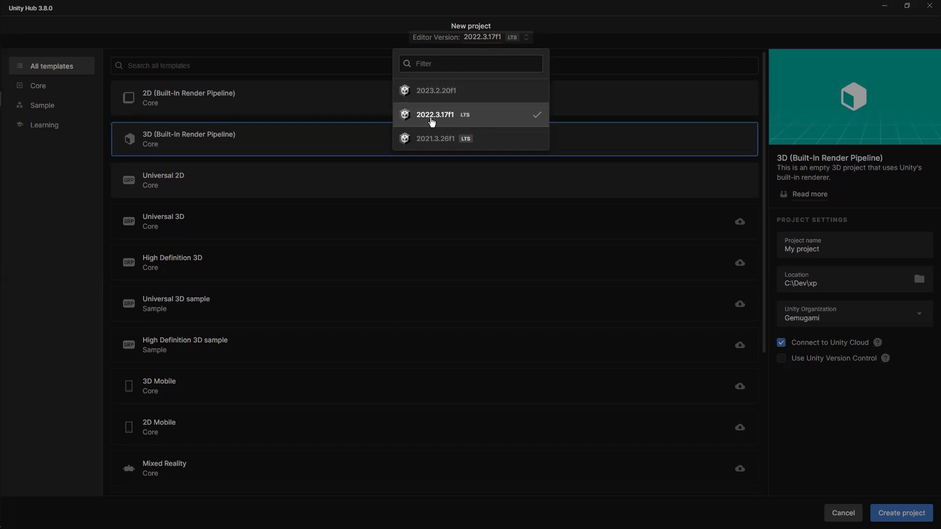
pyautogui.click(517, 118)
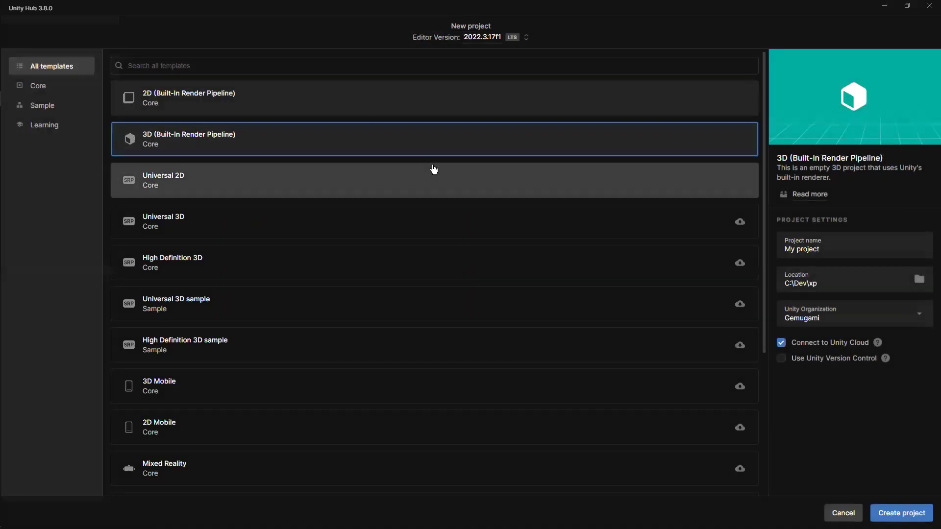
pyautogui.scroll(-1, 375, 310)
pyautogui.scroll(-3, 375, 310)
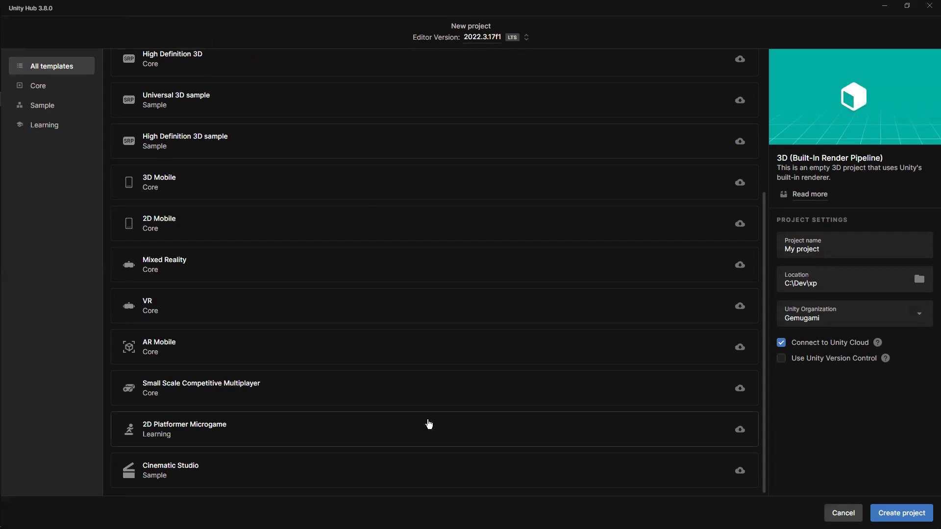
pyautogui.click(176, 233)
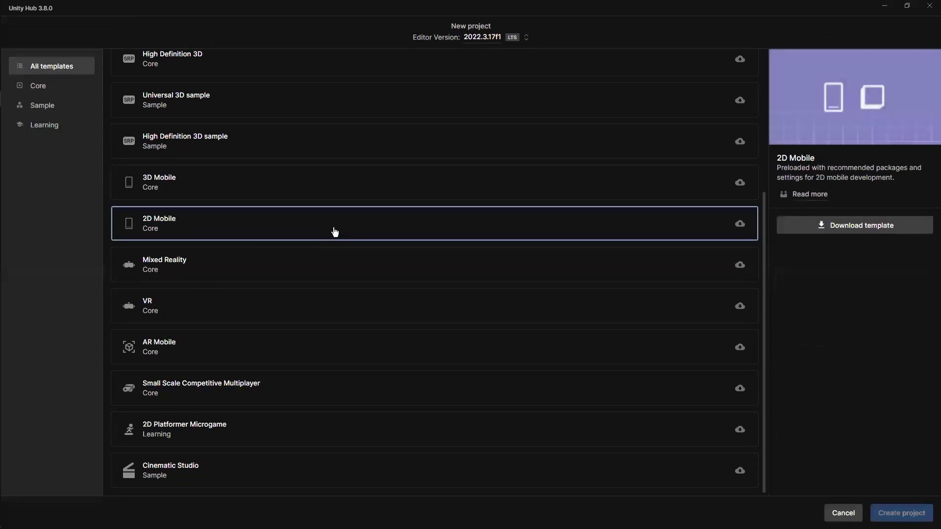
pyautogui.scroll(4, 335, 232)
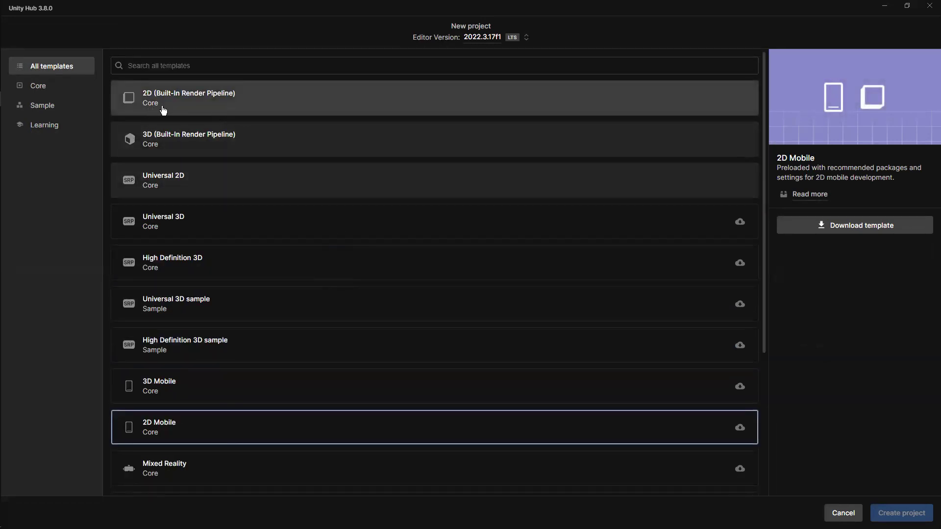
pyautogui.click(248, 105)
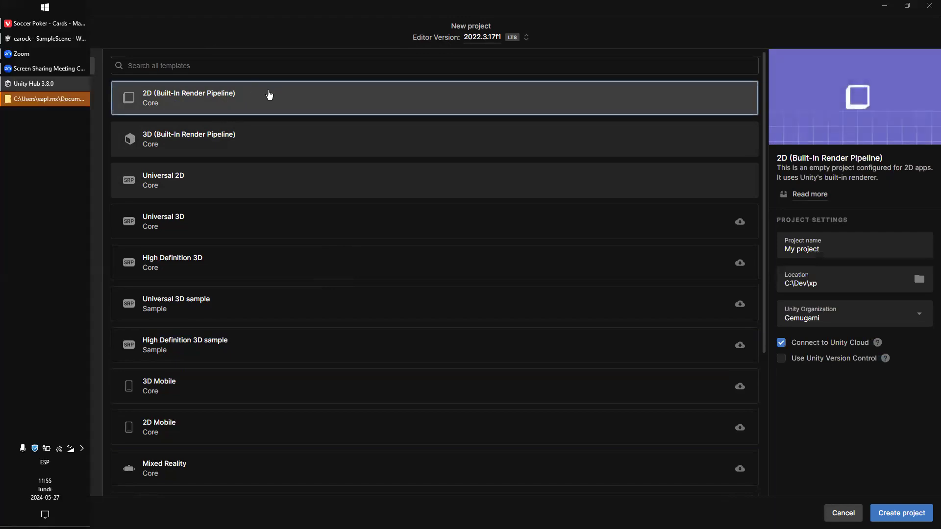
pyautogui.click(79, 99)
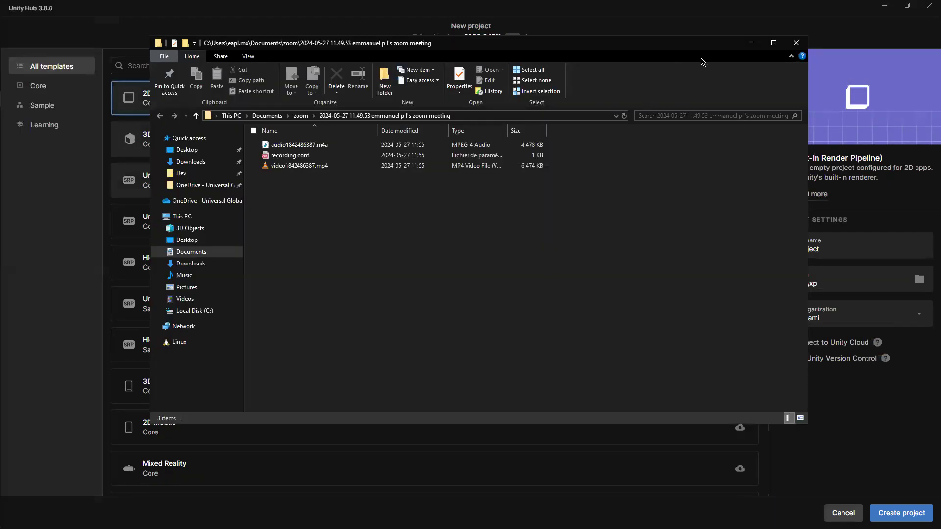
pyautogui.click(749, 46)
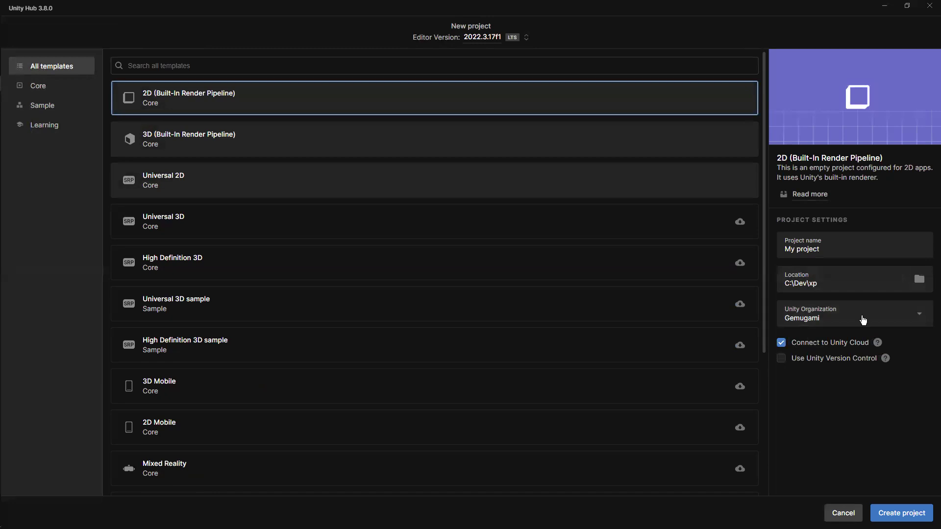
# Choose Gemugami as the Unity organization and leave both the Unity Cloud connection and Unity Version Control disabled.
pyautogui.click(810, 324)
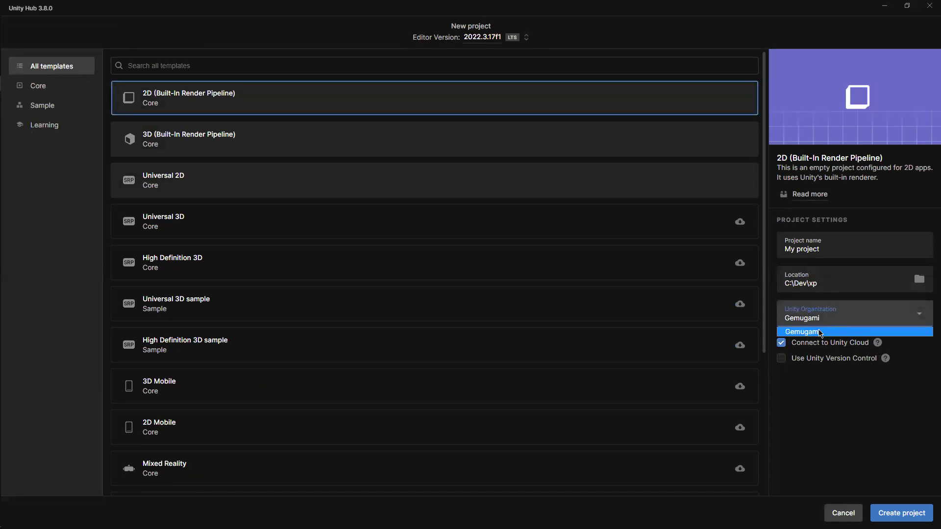
pyautogui.click(819, 332)
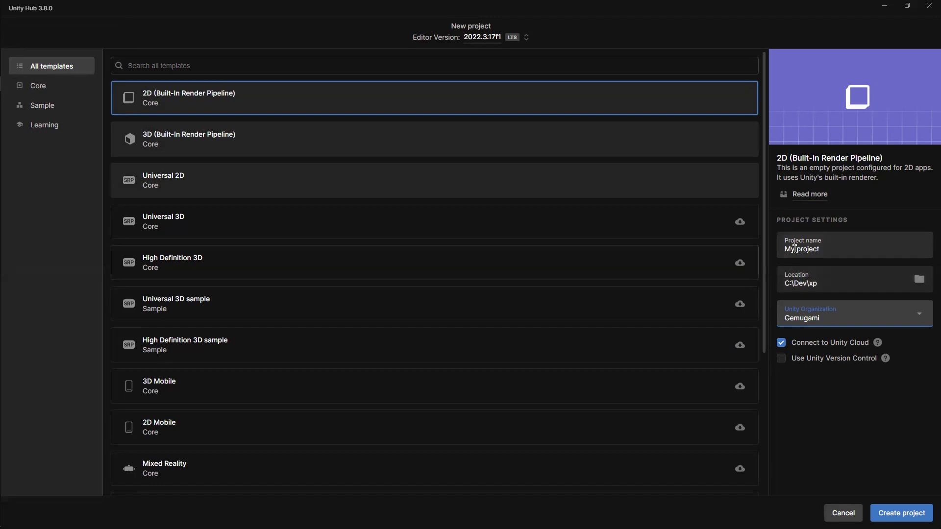
pyautogui.click(795, 346)
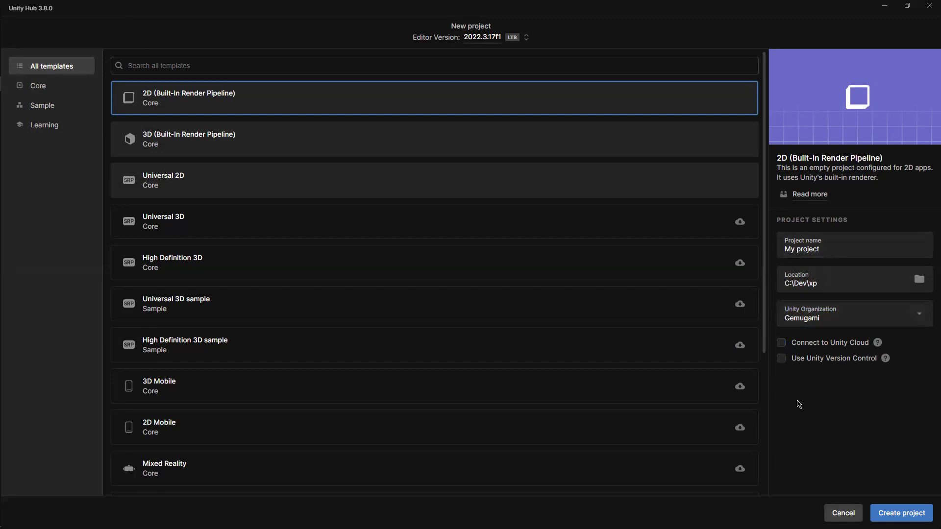
pyautogui.click(847, 359)
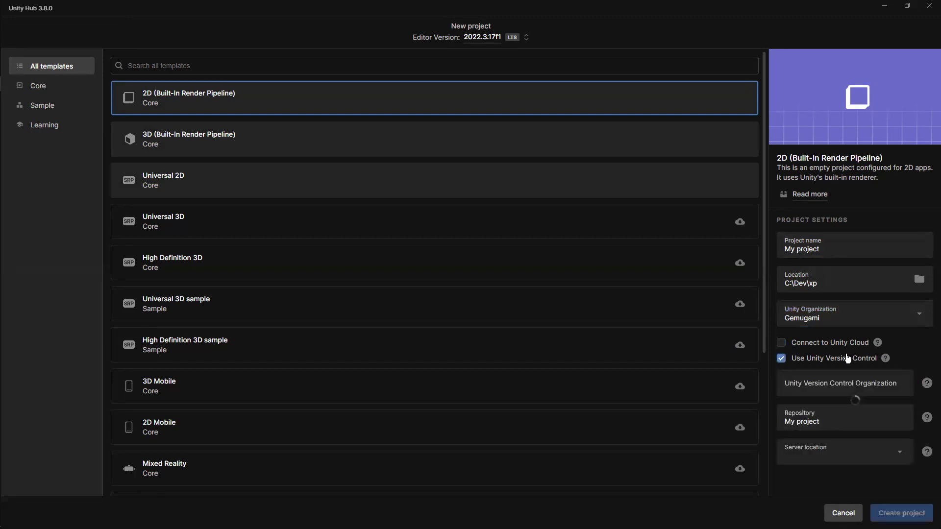
pyautogui.click(848, 361)
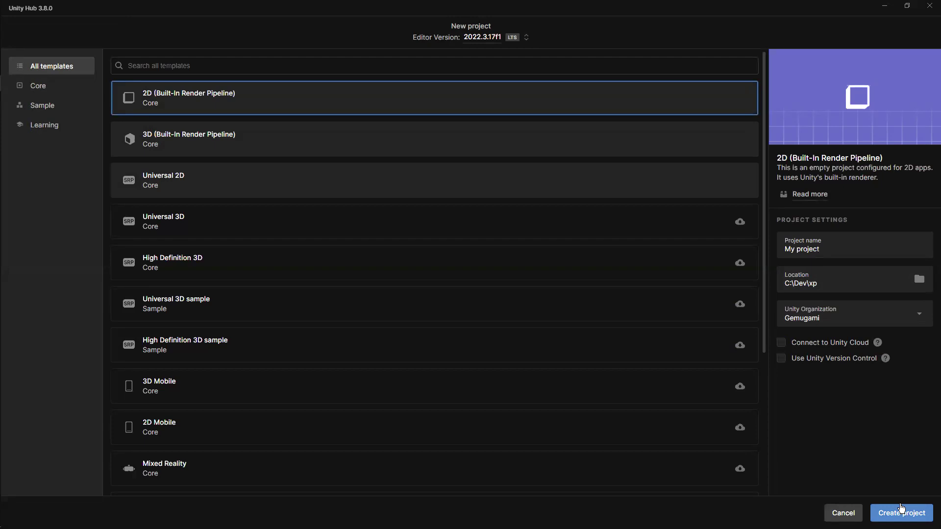
# Switch to the earock project in the Unity editor and delete SampleScene from its Scenes folder.
pyautogui.press('super')
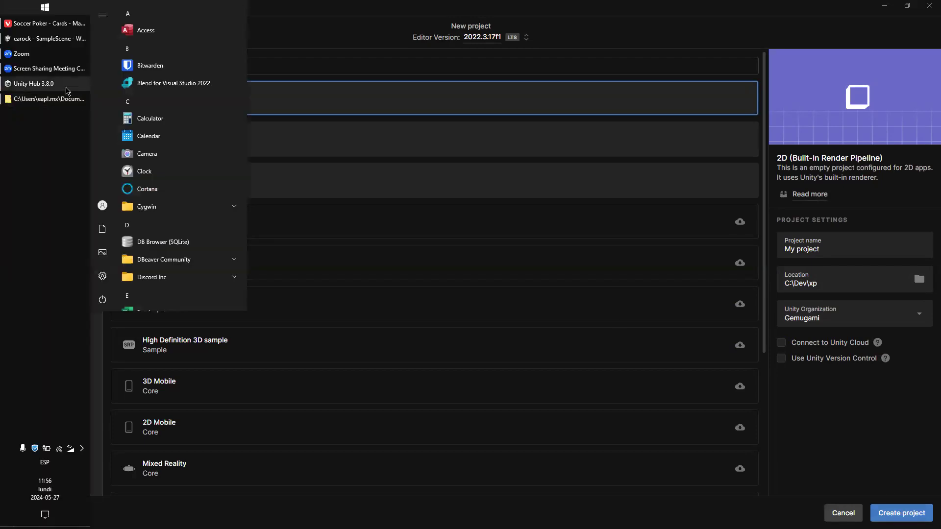
pyautogui.click(44, 38)
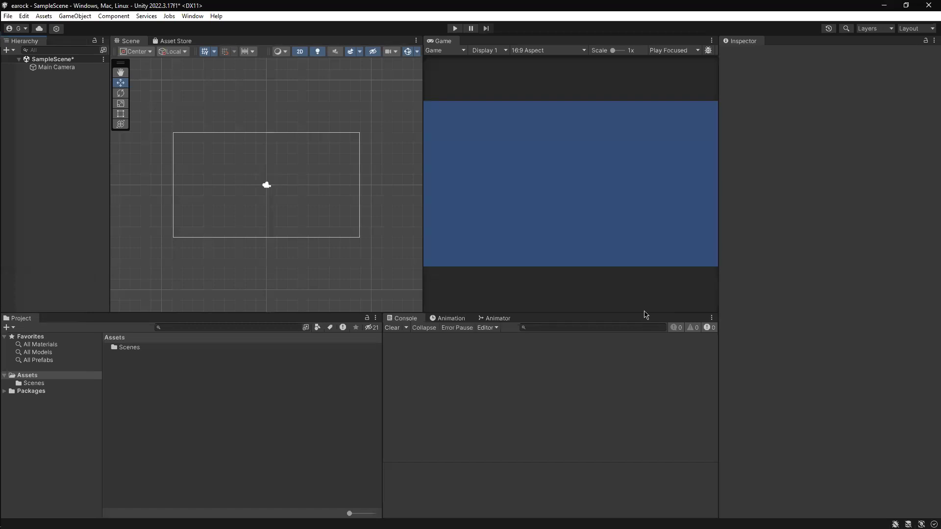
pyautogui.click(31, 385)
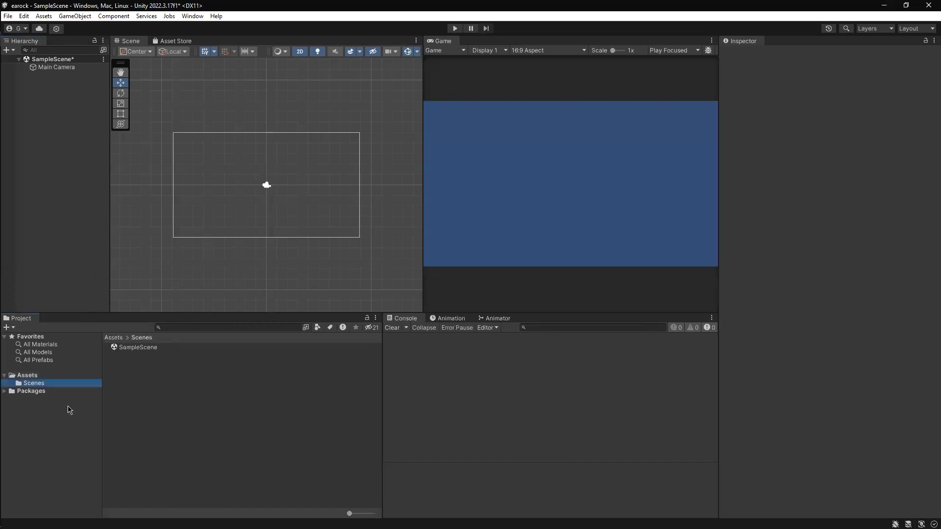
pyautogui.click(143, 348)
pyautogui.press('Delete')
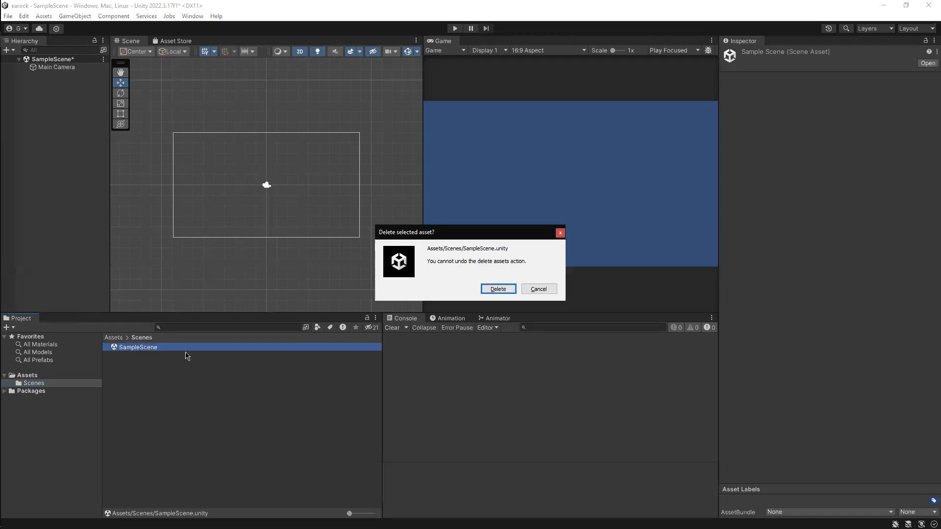
pyautogui.click(499, 290)
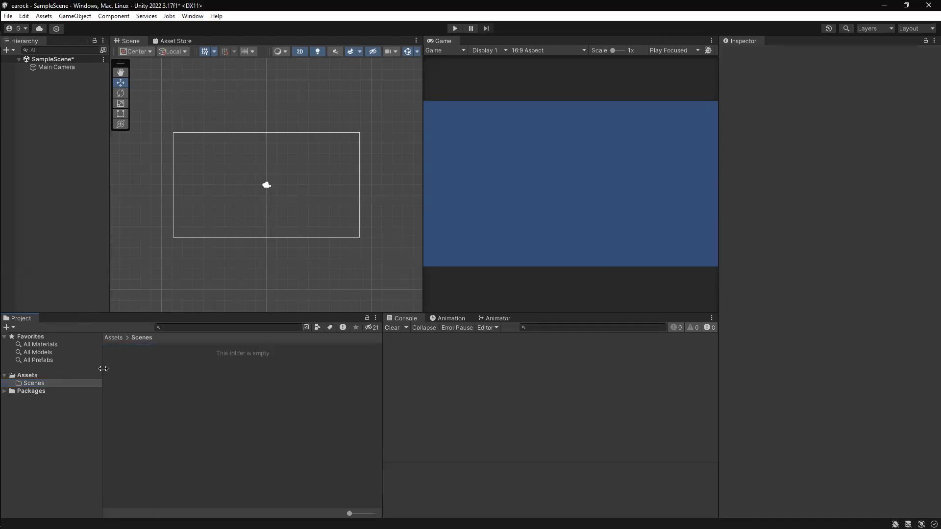
# Create a new scene named MainGameplay in the Scenes folder.
pyautogui.rightClick(147, 368)
pyautogui.moveTo(261, 102)
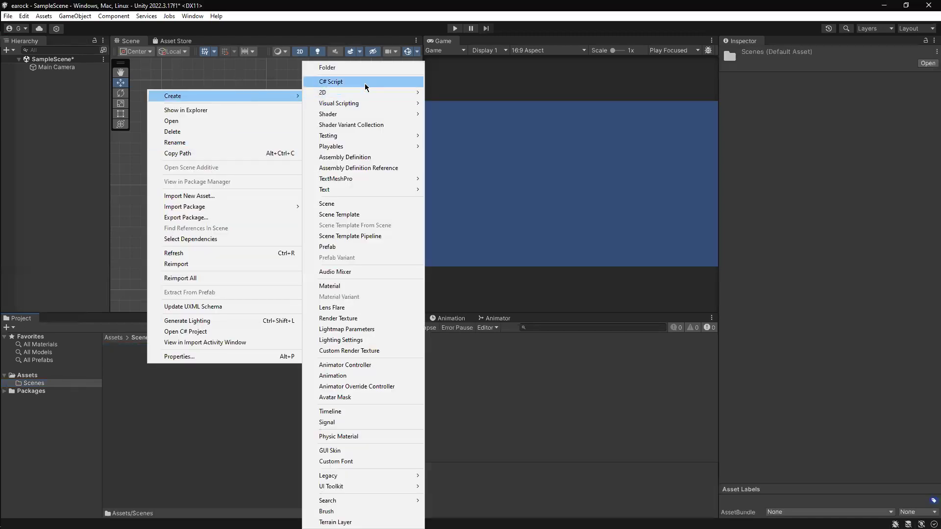
pyautogui.click(368, 203)
pyautogui.write('MainGameplay')
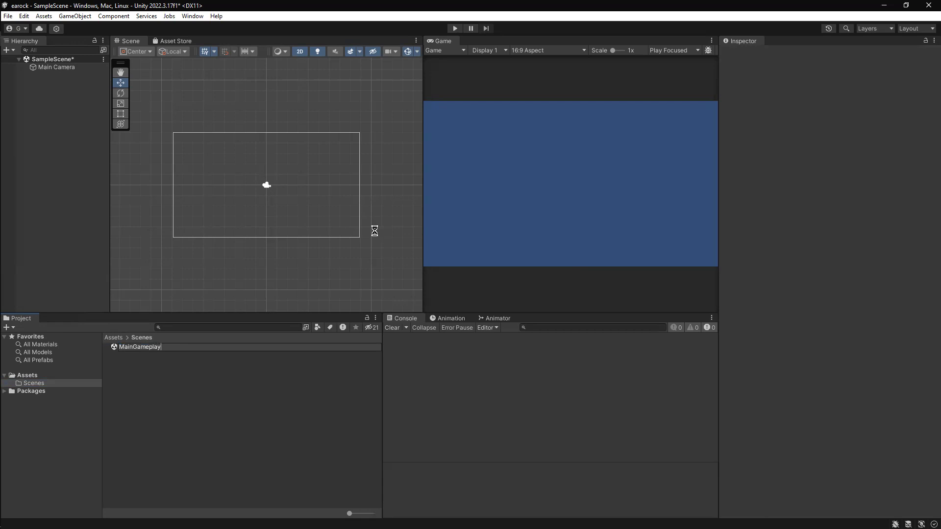
pyautogui.press('Return')
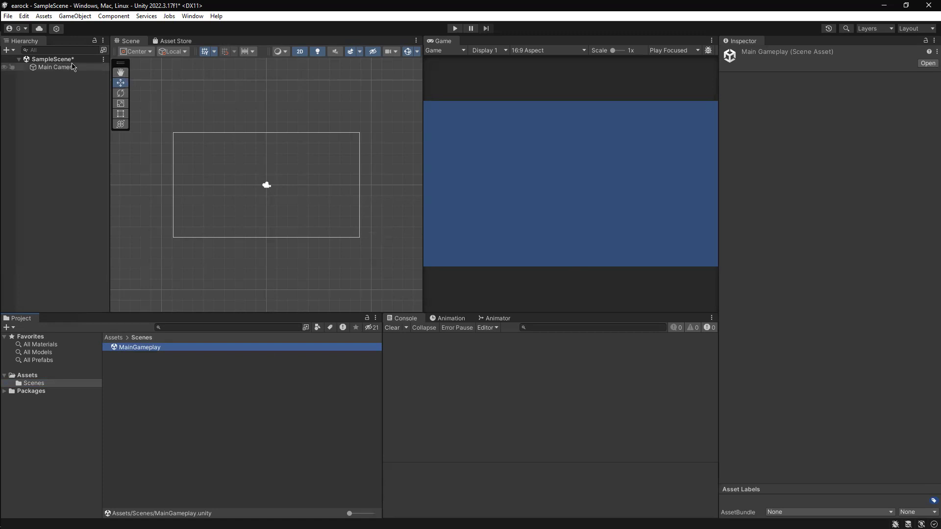
# Inspect the Main Camera, switch the editor to the Default layout and clear the selection.
pyautogui.click(56, 67)
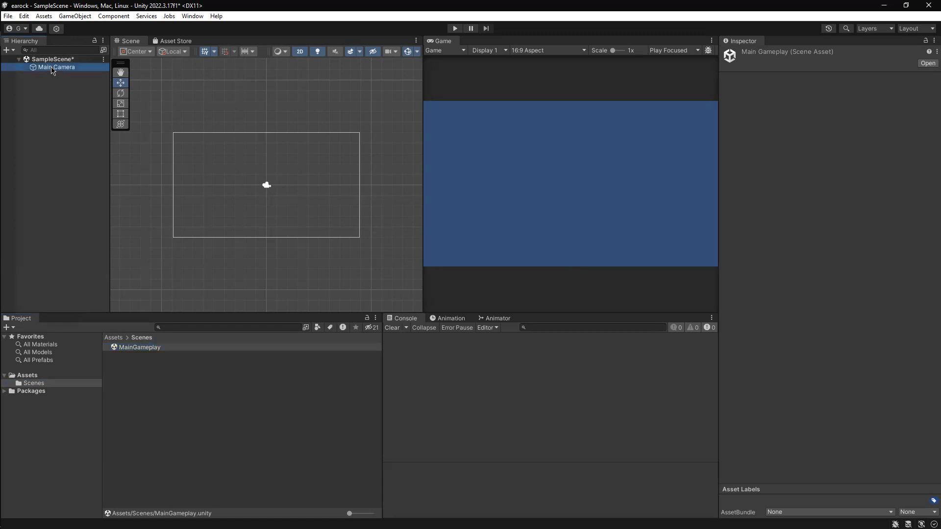
pyautogui.click(914, 28)
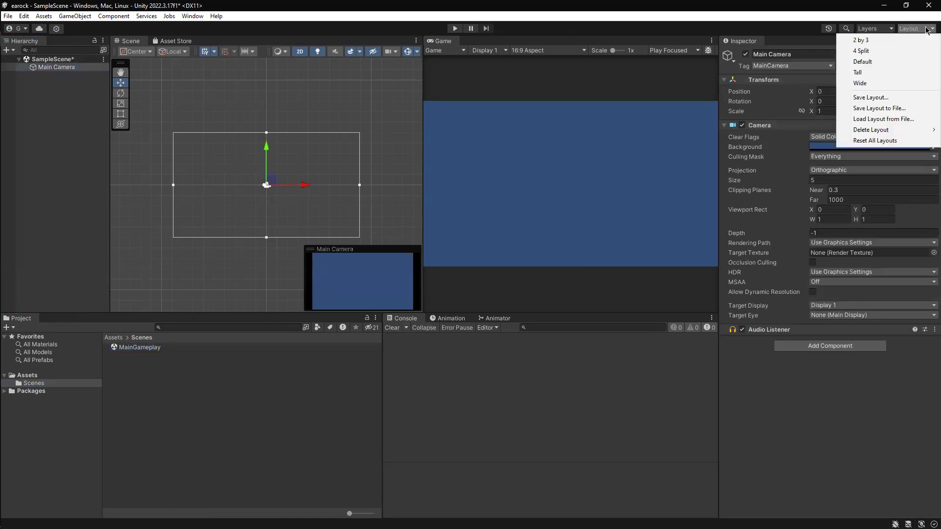
pyautogui.click(885, 61)
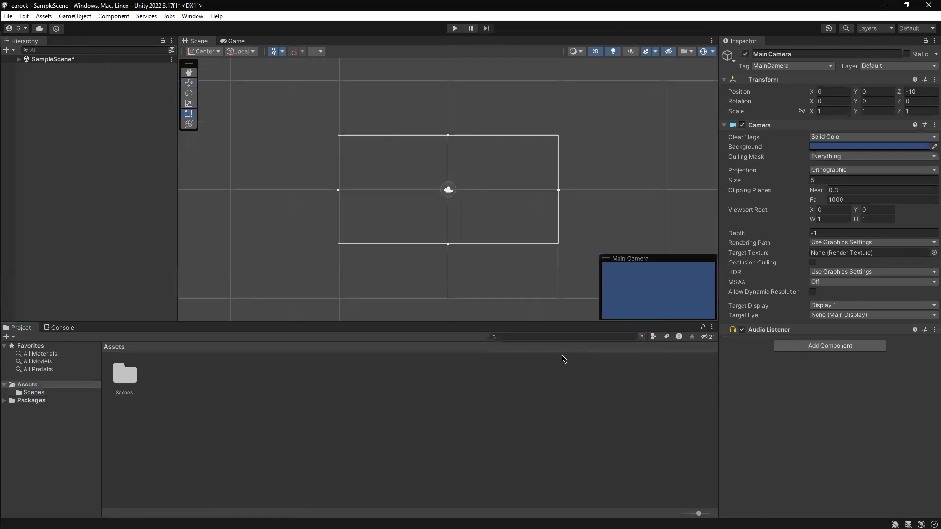
pyautogui.click(565, 384)
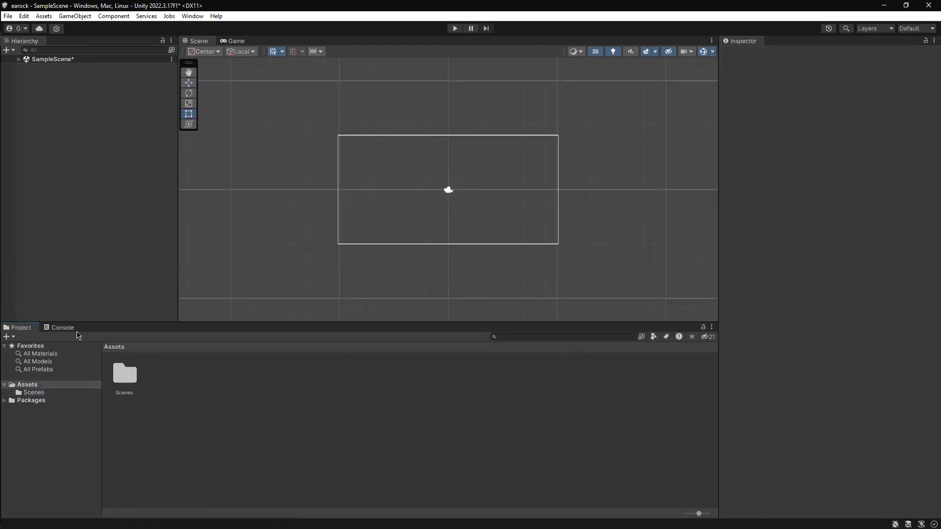
# Dock the Console beside the Project window and the Game view beside the Scene view, adjusting the dividers between them.
pyautogui.moveTo(62, 328); pyautogui.dragTo(682, 430)
pyautogui.moveTo(389, 403); pyautogui.dragTo(382, 403)
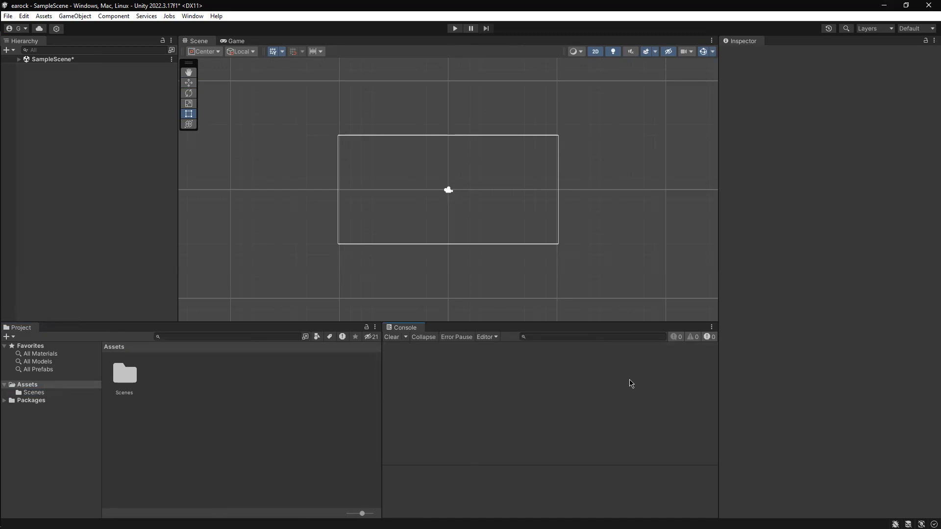
pyautogui.moveTo(239, 41); pyautogui.dragTo(649, 216)
pyautogui.moveTo(537, 187); pyautogui.dragTo(432, 187)
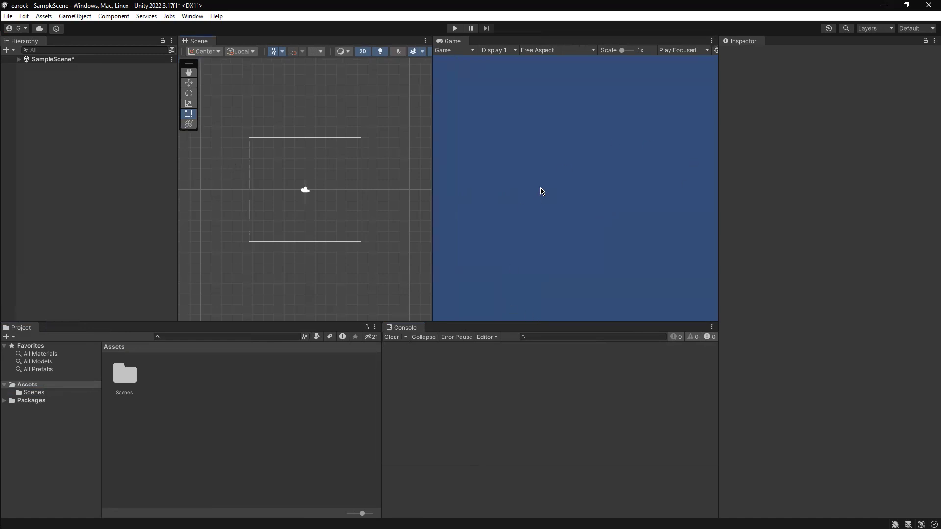
# Set the Game view to the 16:9 aspect ratio, trying the WXGA (1366x768) resolution in between.
pyautogui.click(534, 51)
pyautogui.click(552, 97)
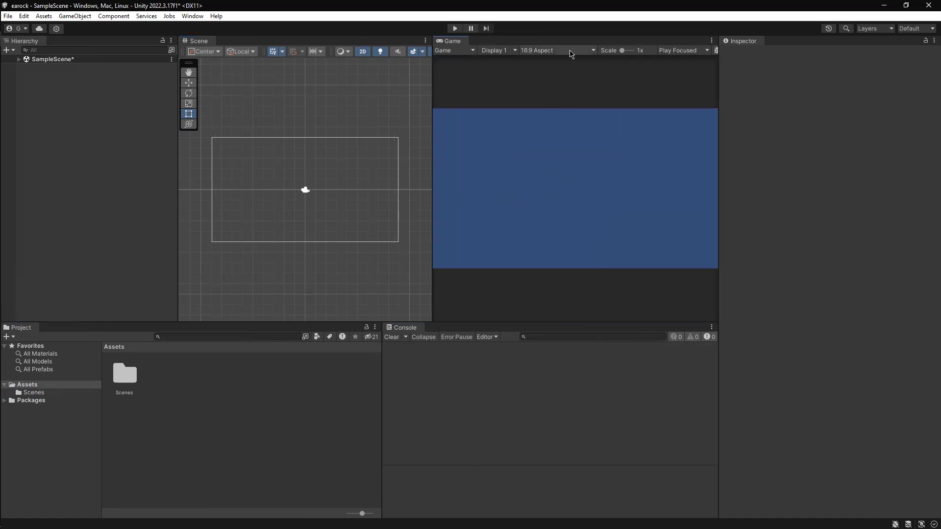
pyautogui.click(569, 52)
pyautogui.click(573, 121)
pyautogui.click(574, 52)
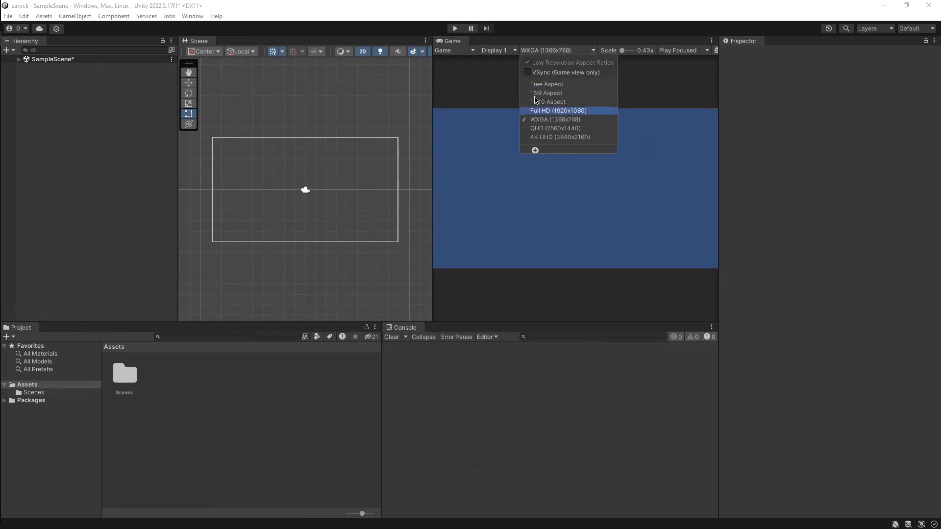
pyautogui.click(548, 92)
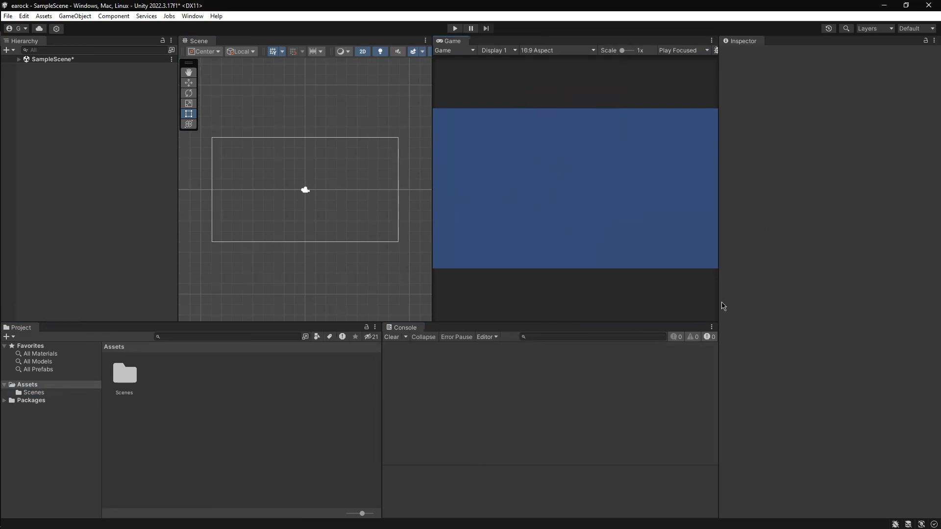
# Narrow the Inspector to widen the views and save the editor layout as XP.
pyautogui.moveTo(720, 306); pyautogui.dragTo(745, 249)
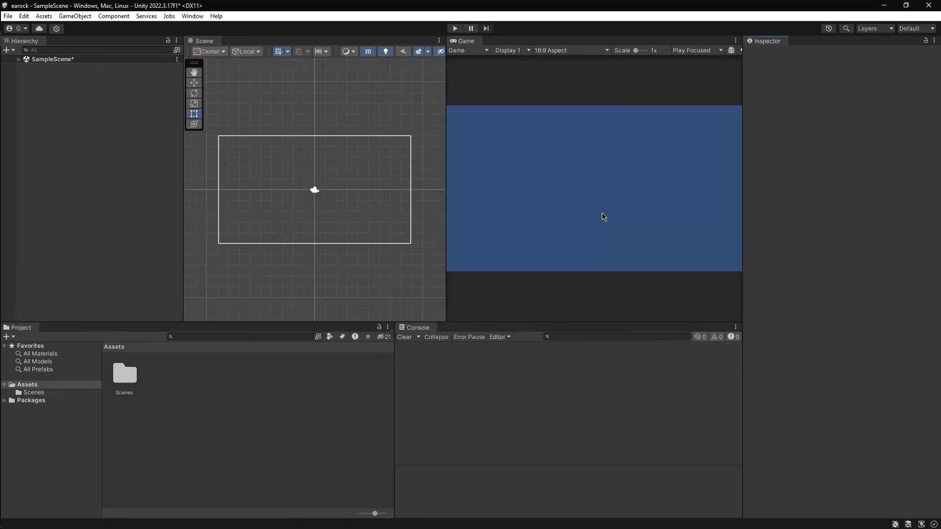
pyautogui.click(927, 31)
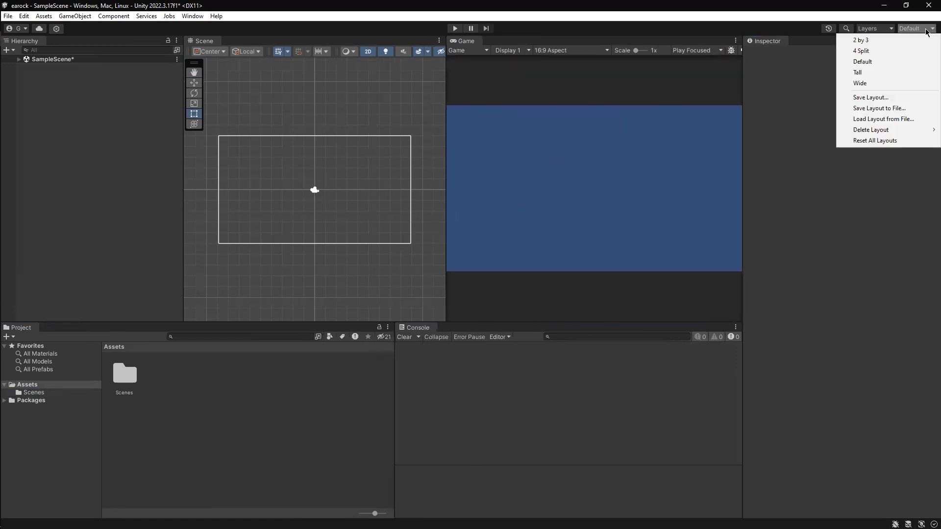
pyautogui.click(886, 97)
pyautogui.write('XP')
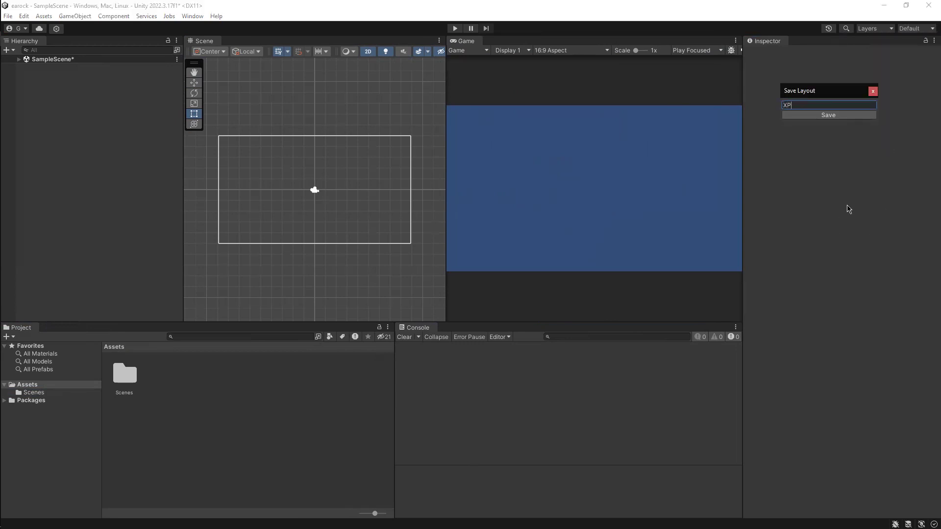
pyautogui.click(844, 116)
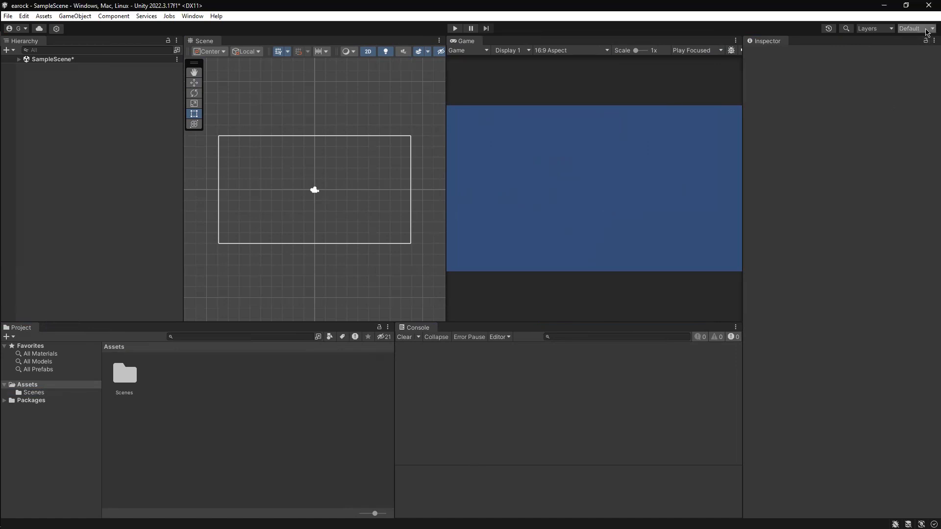
# Try the Wide editor layout and return to the saved XP layout.
pyautogui.click(928, 32)
pyautogui.click(904, 79)
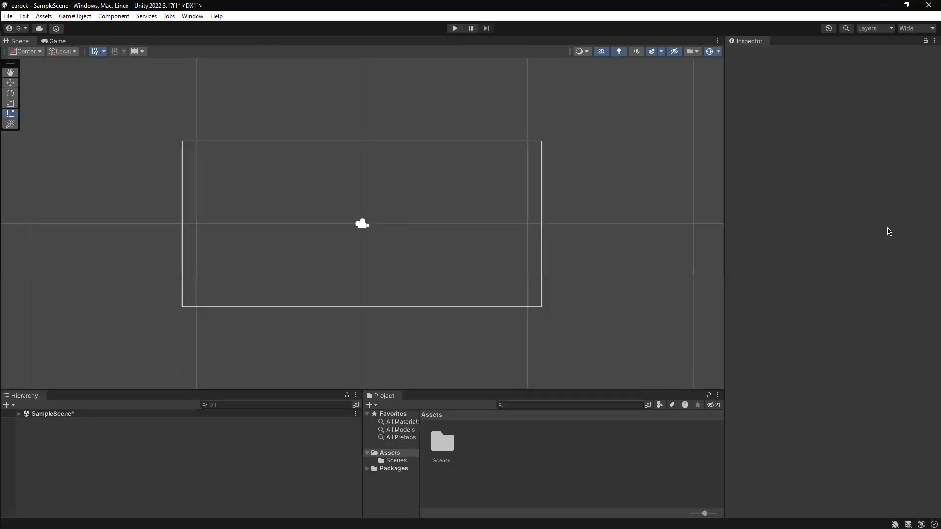
pyautogui.click(928, 31)
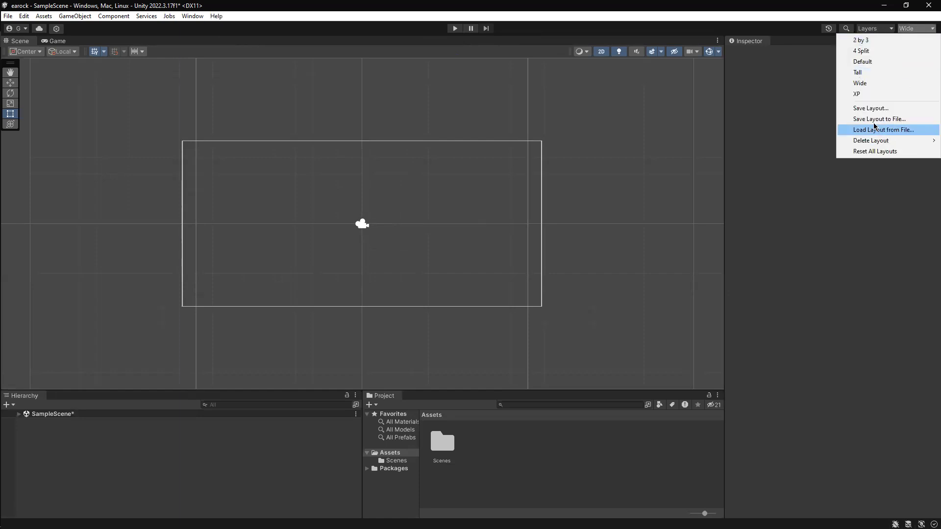
pyautogui.click(861, 94)
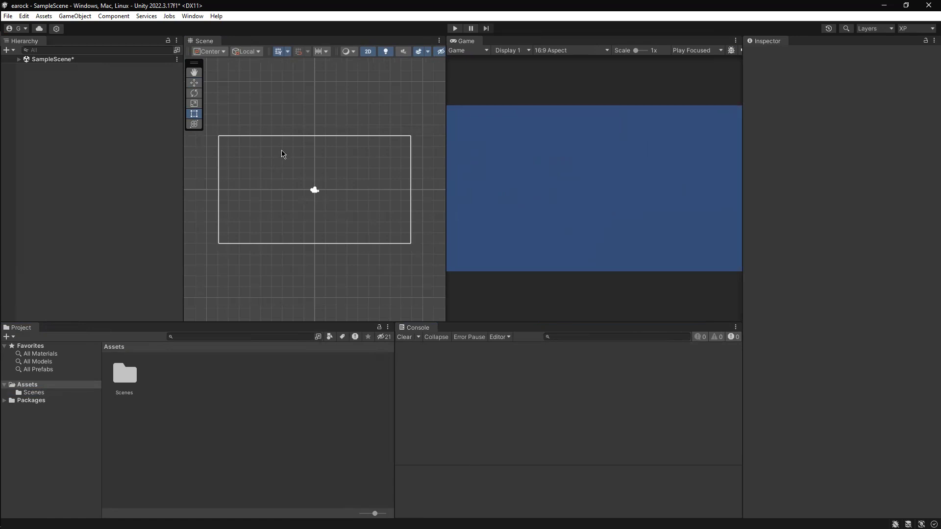
# Expand SampleScene and set the Main Camera's background colour to black (000000).
pyautogui.click(19, 59)
pyautogui.click(45, 69)
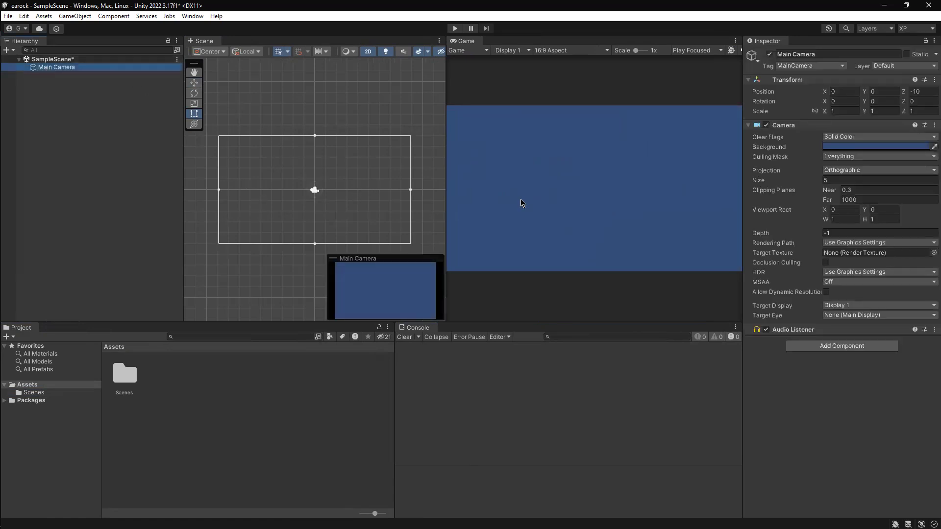
pyautogui.click(888, 149)
pyautogui.moveTo(874, 214); pyautogui.dragTo(791, 306)
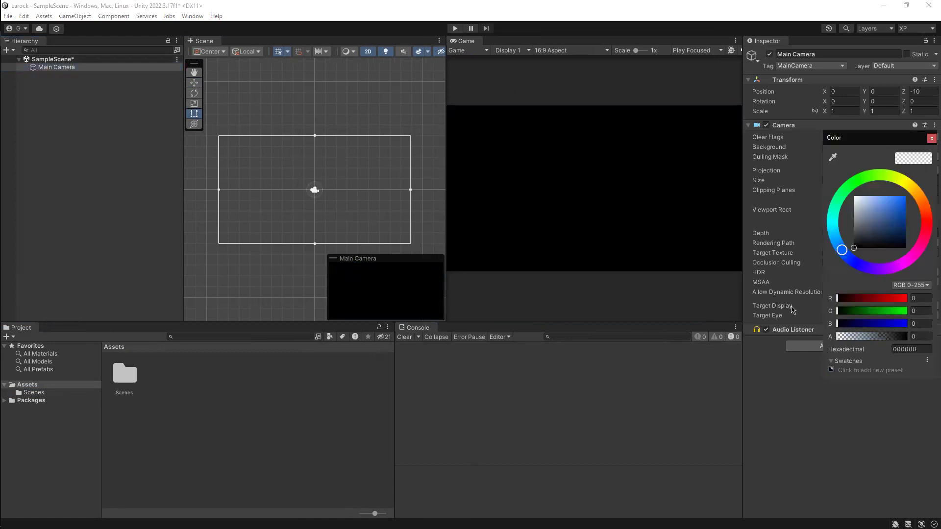
pyautogui.click(233, 127)
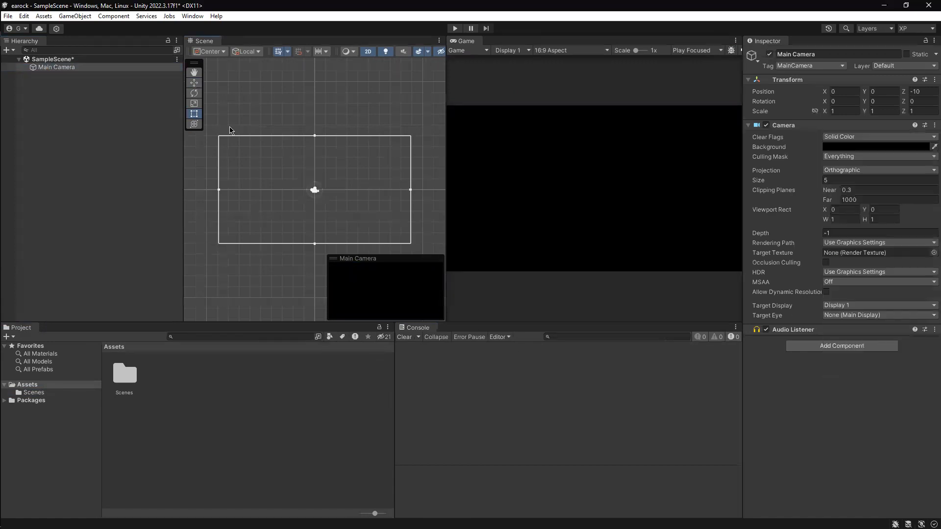
# Try a dark green background on the Main Camera, set it back to black and clear the selection.
pyautogui.click(115, 68)
pyautogui.click(842, 148)
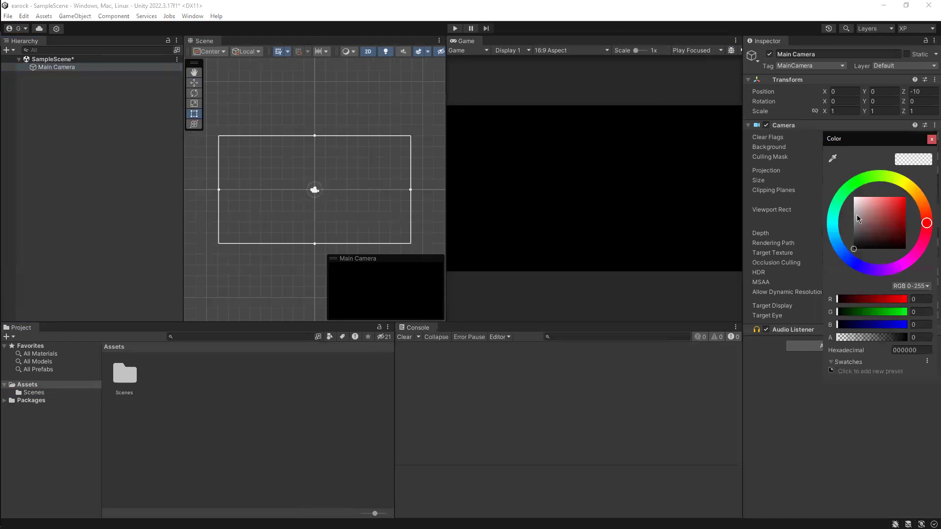
pyautogui.moveTo(864, 228); pyautogui.dragTo(877, 213)
pyautogui.moveTo(859, 180); pyautogui.dragTo(855, 189)
pyautogui.moveTo(877, 214); pyautogui.dragTo(924, 239)
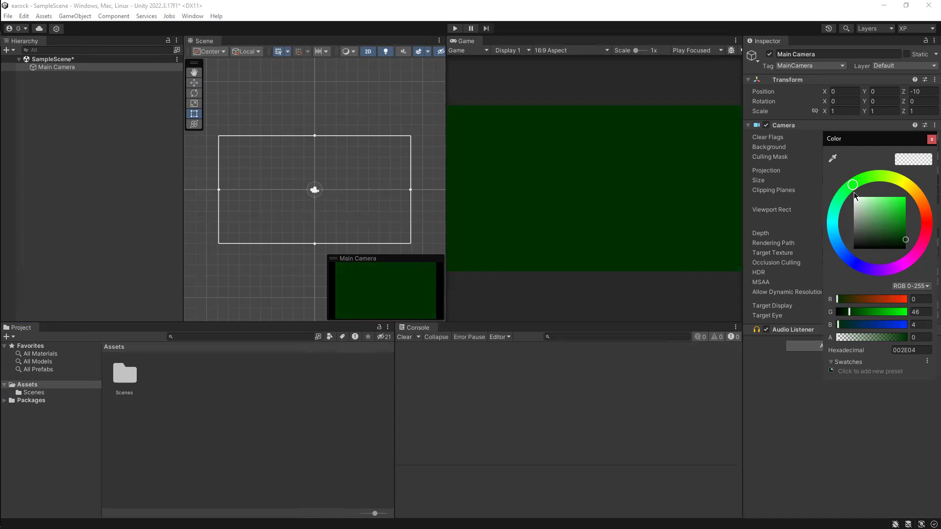
pyautogui.moveTo(877, 236); pyautogui.dragTo(786, 295)
pyautogui.click(686, 70)
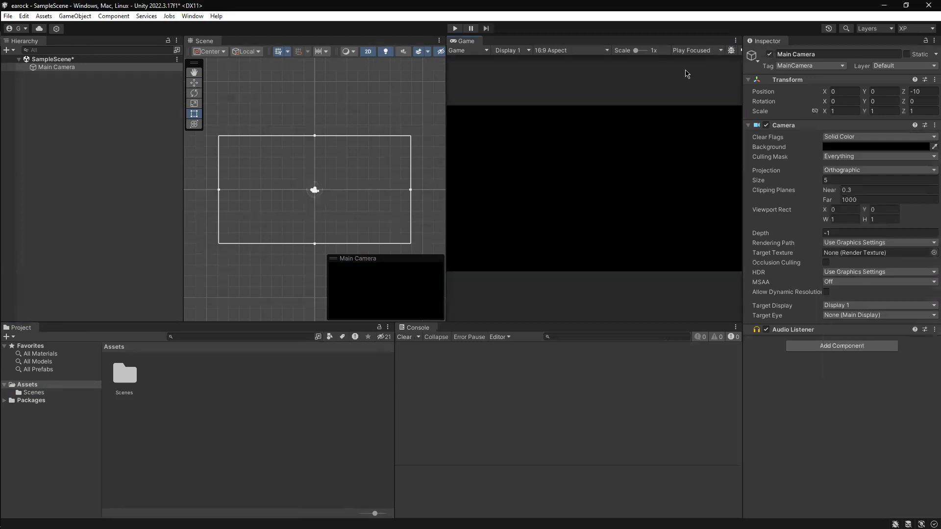
pyautogui.click(315, 111)
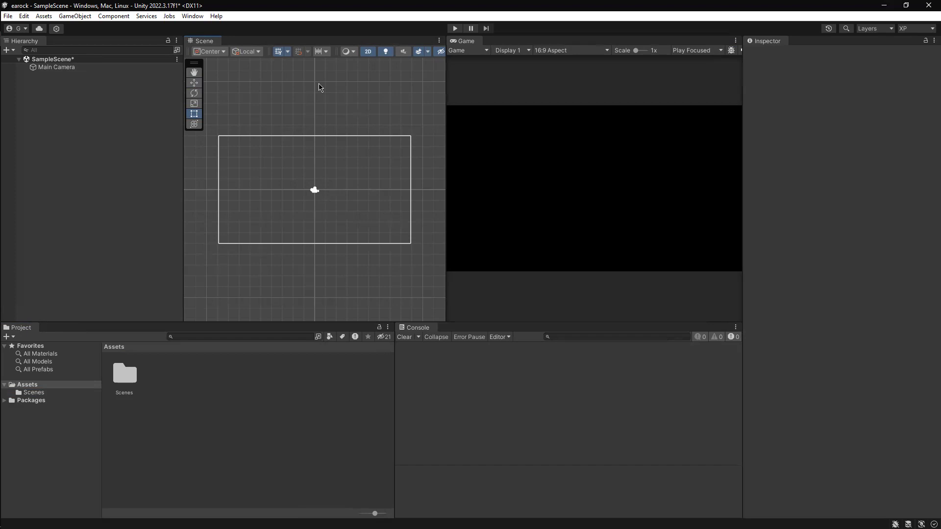
# Create an empty game object in SampleScene and name it MainComponents.
pyautogui.click(73, 68)
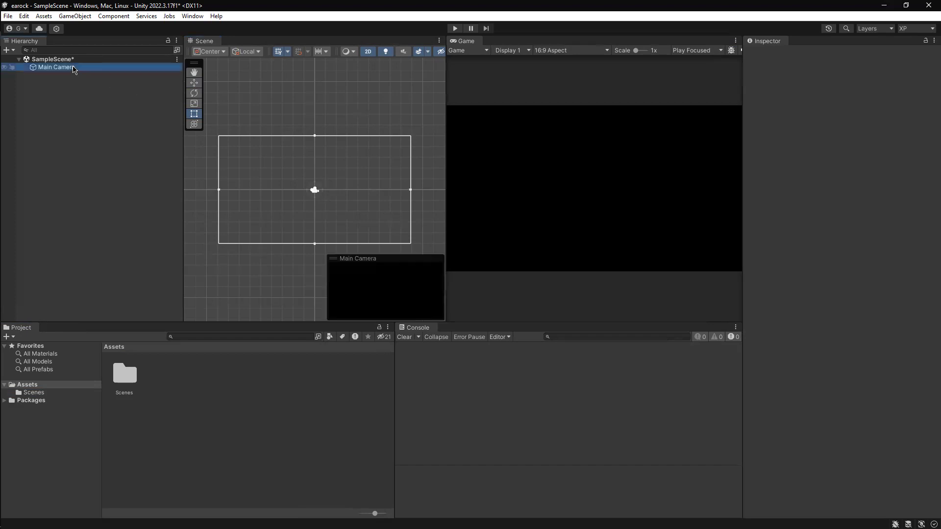
pyautogui.click(75, 60)
pyautogui.rightClick(77, 84)
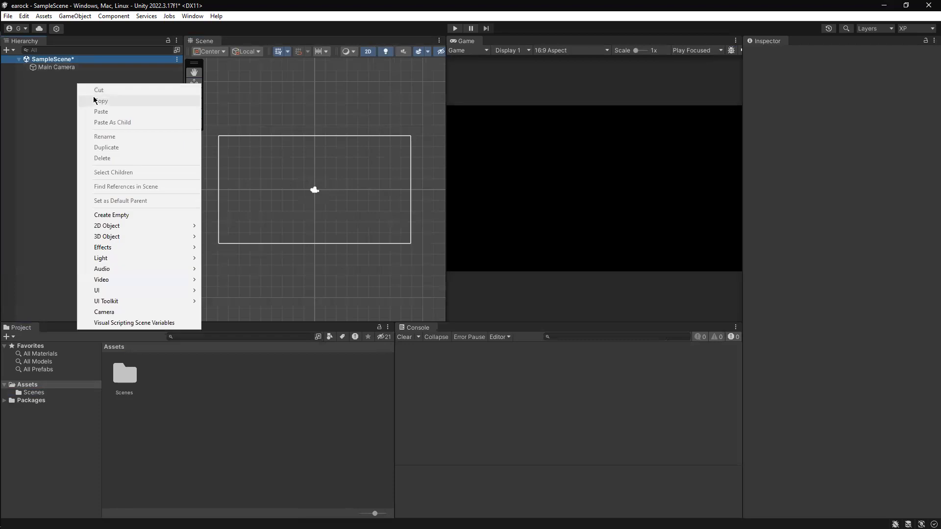
pyautogui.click(141, 216)
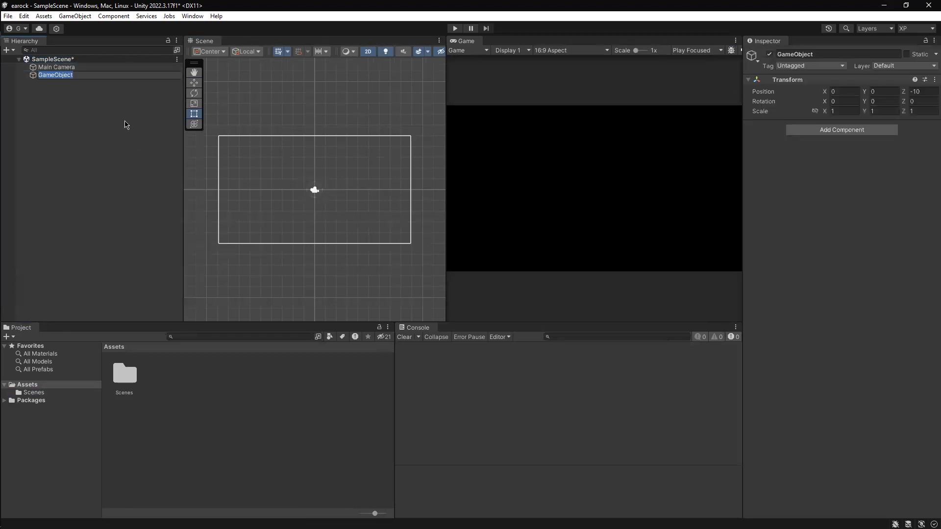
pyautogui.write('GameObjects')
pyautogui.hotkey('ctrl', 'a')
pyautogui.write('MainComponents')
pyautogui.press('Return')
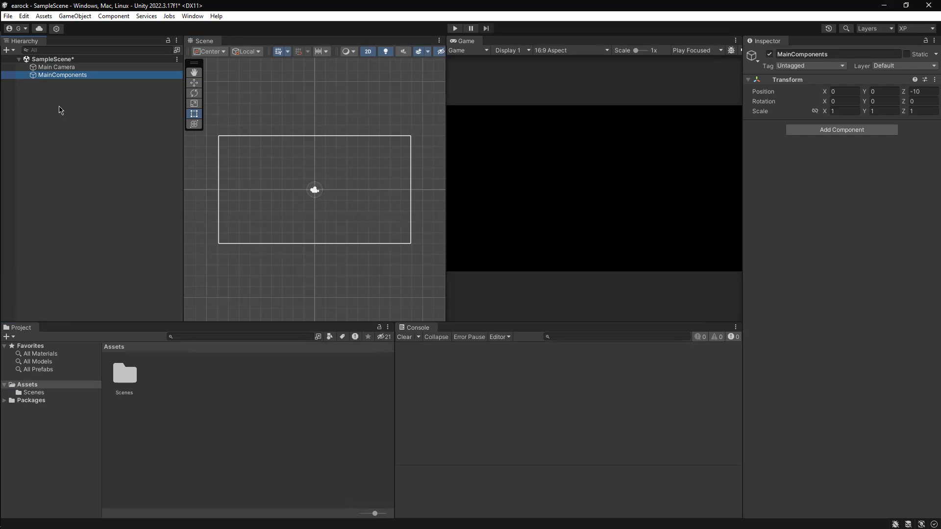
# Add a 2D Square sprite as a child of MainComponents and select it in the scene.
pyautogui.rightClick(76, 77)
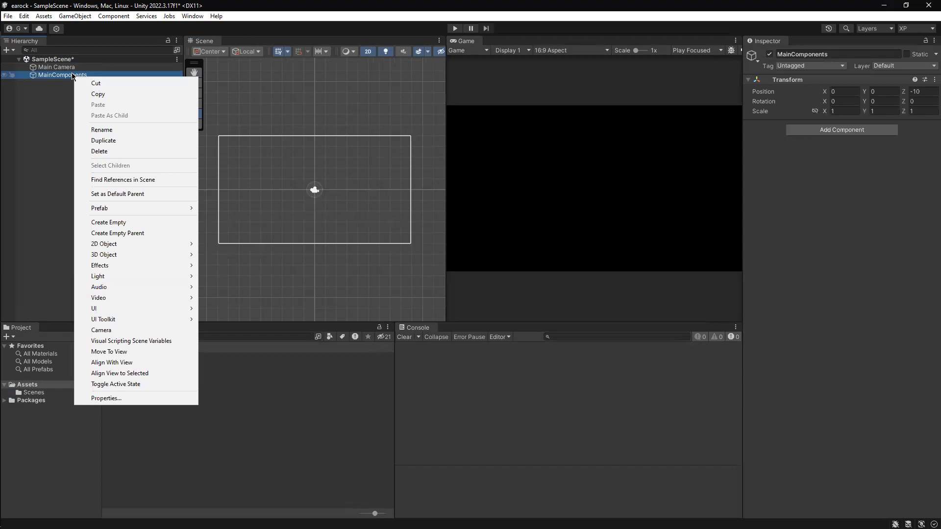
pyautogui.moveTo(127, 245)
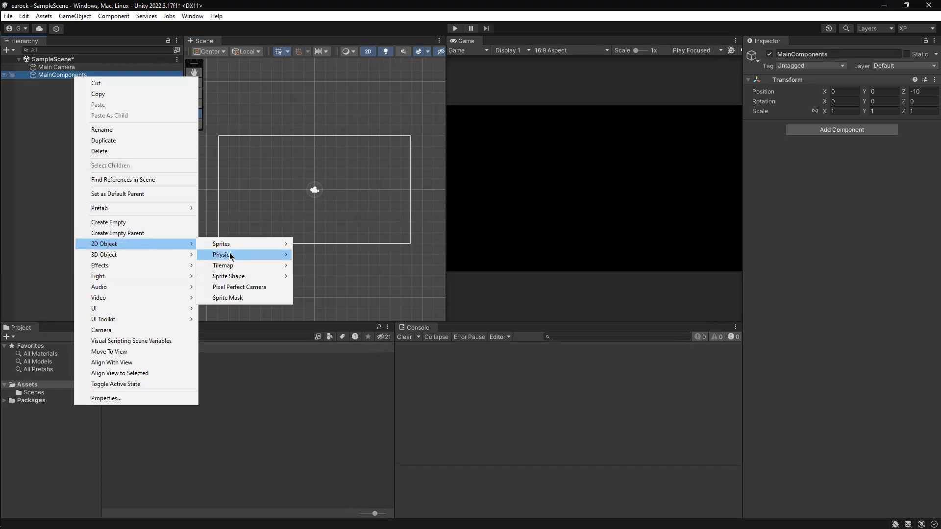
pyautogui.moveTo(239, 248)
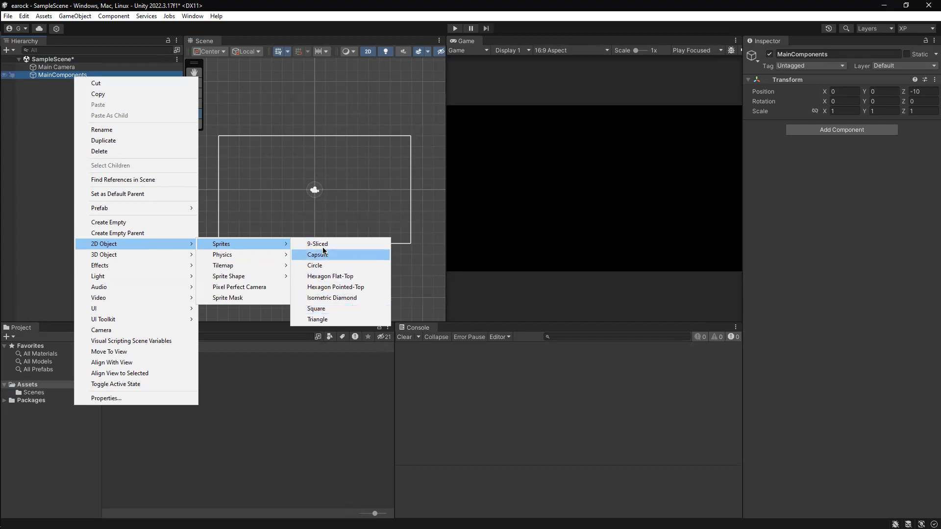
pyautogui.click(337, 310)
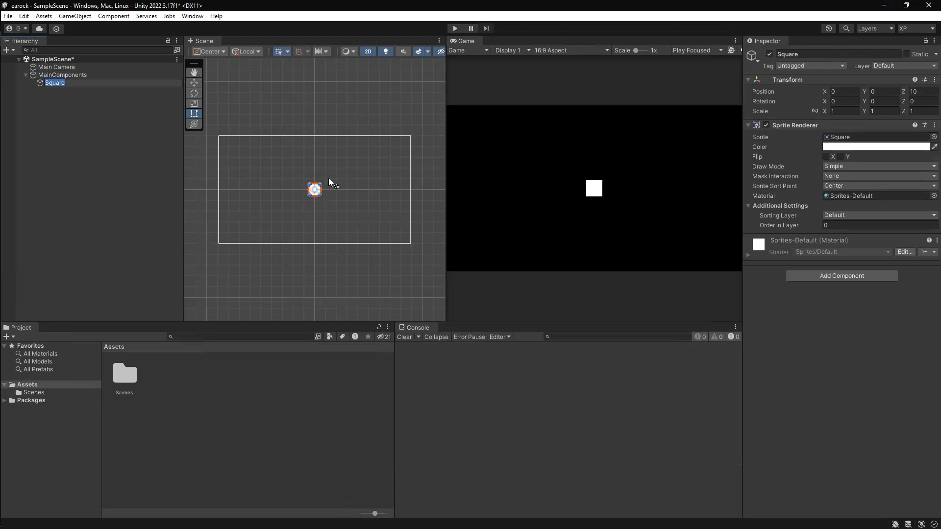
pyautogui.click(267, 110)
pyautogui.click(315, 195)
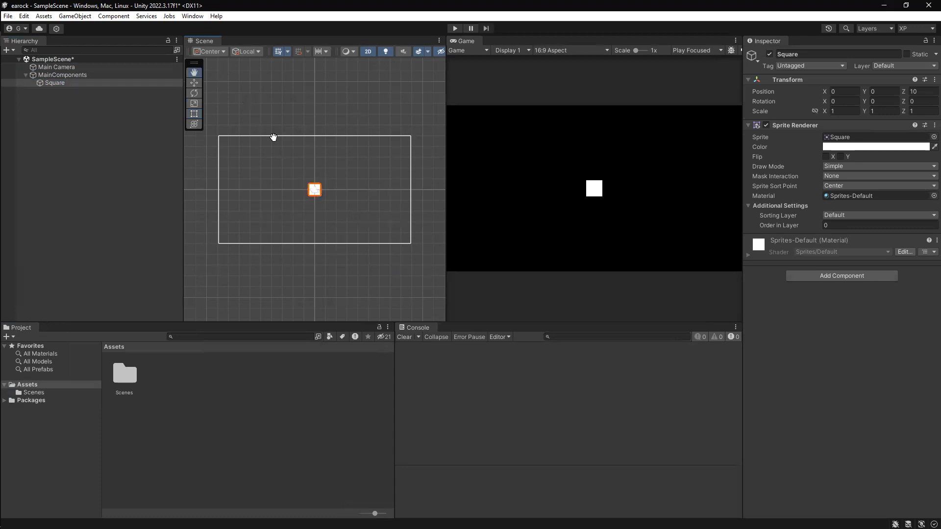
# Move the square to about X -7.04, Y 3.36, near the upper-left corner of the camera frame.
pyautogui.moveTo(315, 190); pyautogui.dragTo(326, 206, button='middle')
pyautogui.press('w')
pyautogui.moveTo(322, 208); pyautogui.dragTo(189, 147)
pyautogui.press('e')
pyautogui.hotkey('ctrl', 'z')
# Try scaling the square uniformly to about 4.58 and undo the scaling.
pyautogui.click(194, 104)
pyautogui.moveTo(243, 174); pyautogui.dragTo(382, 94)
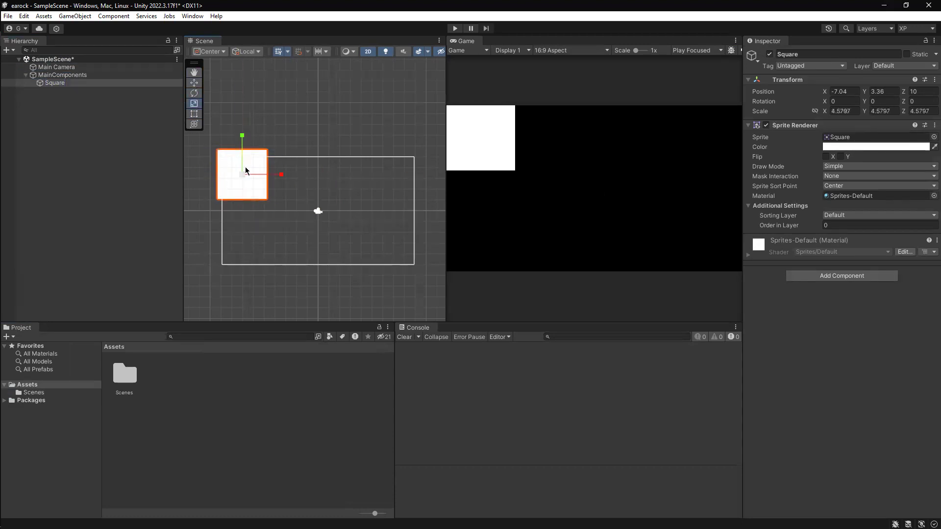
pyautogui.hotkey('ctrl', 'z')
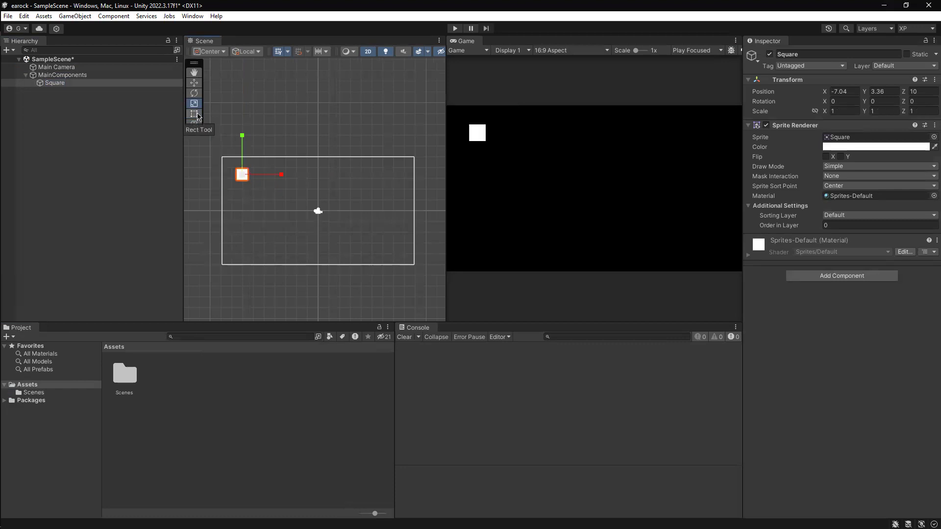
# Stretch the square into a wide rectangle with the Rect tool, centred at about X -4.34, Y 2.61, dismissing the mail notification.
pyautogui.click(198, 120)
pyautogui.moveTo(249, 181); pyautogui.dragTo(298, 194)
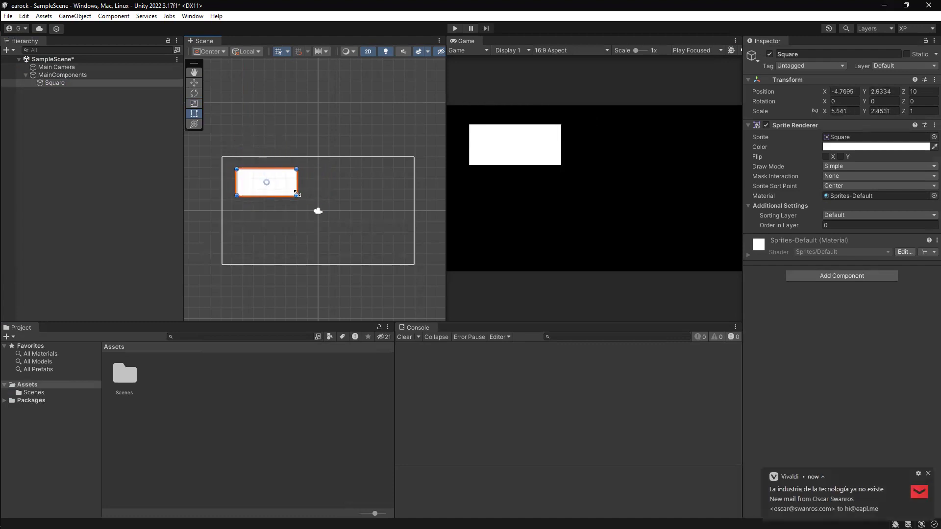
pyautogui.click(928, 474)
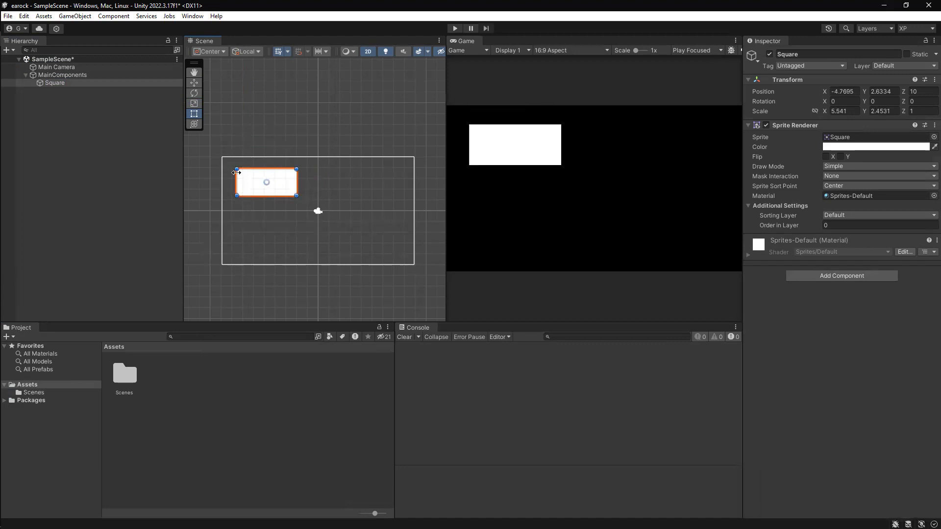
pyautogui.moveTo(297, 195); pyautogui.dragTo(281, 177)
# Scale the rectangle to about 7.08 by 3.56 with the Scale tool and return to the Rect tool.
pyautogui.click(194, 104)
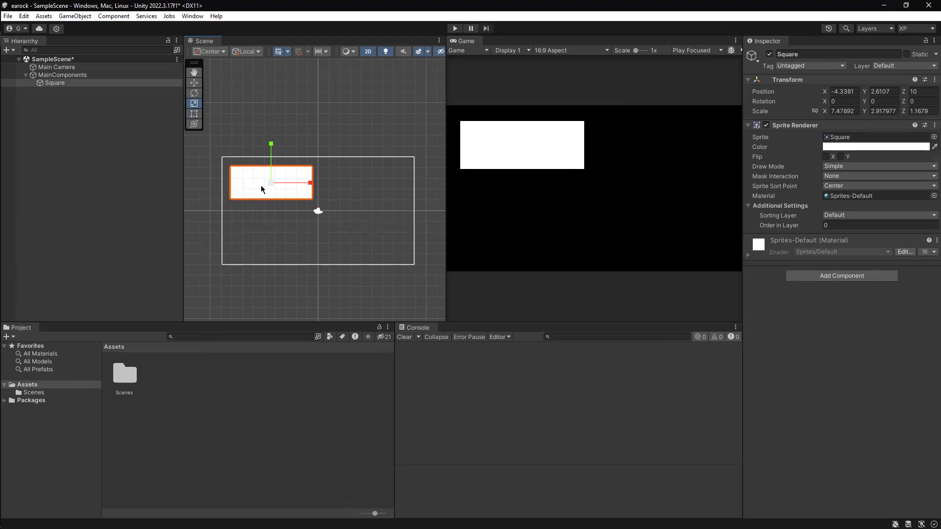
pyautogui.click(195, 114)
pyautogui.click(195, 103)
pyautogui.moveTo(272, 182); pyautogui.dragTo(271, 160)
pyautogui.click(193, 115)
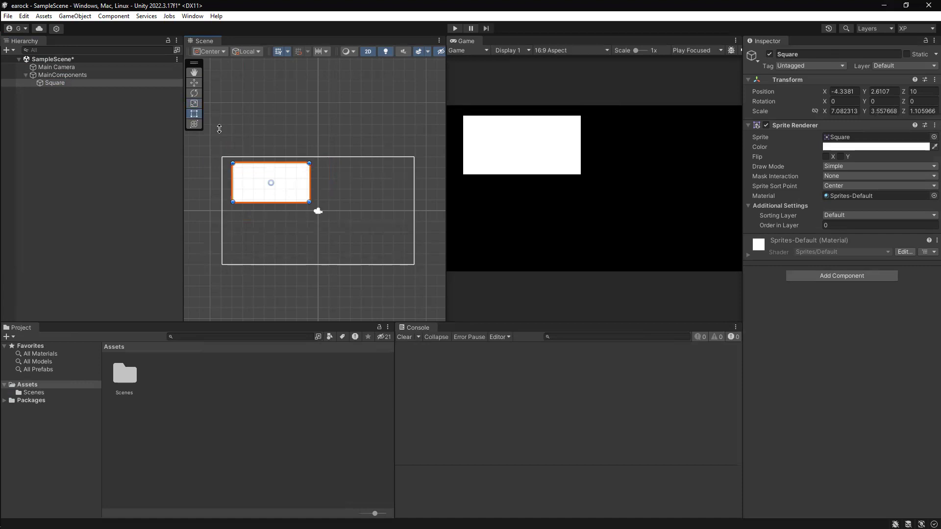
# Try resizing the rectangle, rotating and flattening it with the combined Transform tool, and clear the selection.
pyautogui.moveTo(309, 201); pyautogui.dragTo(353, 234)
pyautogui.moveTo(360, 194); pyautogui.dragTo(283, 193)
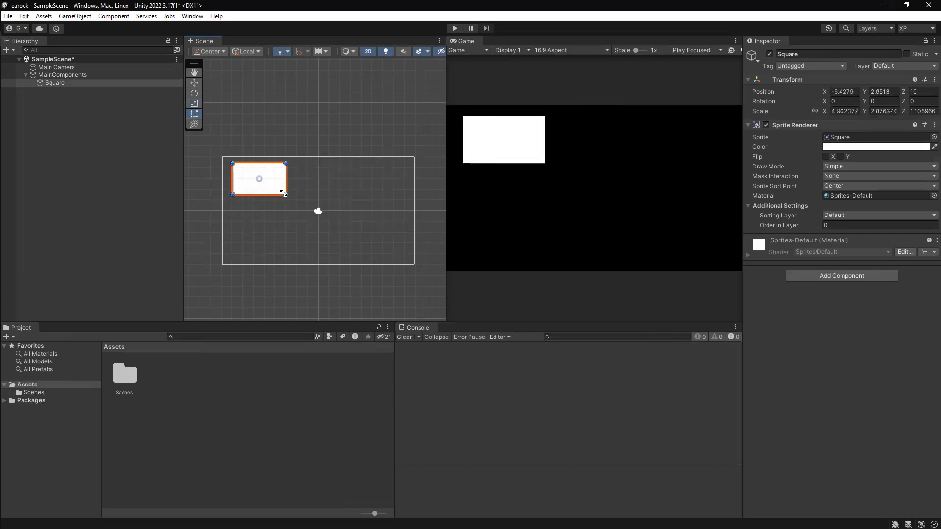
pyautogui.click(195, 124)
pyautogui.moveTo(288, 179)
pyautogui.mouseDown()
pyautogui.moveTo(287, 164)
pyautogui.moveTo(263, 180)
pyautogui.moveTo(290, 183)
pyautogui.moveTo(275, 187)
pyautogui.mouseUp()
pyautogui.moveTo(235, 137)
pyautogui.mouseDown()
pyautogui.moveTo(221, 103)
pyautogui.moveTo(239, 155)
pyautogui.moveTo(224, 91)
pyautogui.moveTo(243, 149)
pyautogui.mouseUp()
pyautogui.click(194, 93)
pyautogui.click(195, 83)
pyautogui.click(194, 114)
pyautogui.click(307, 114)
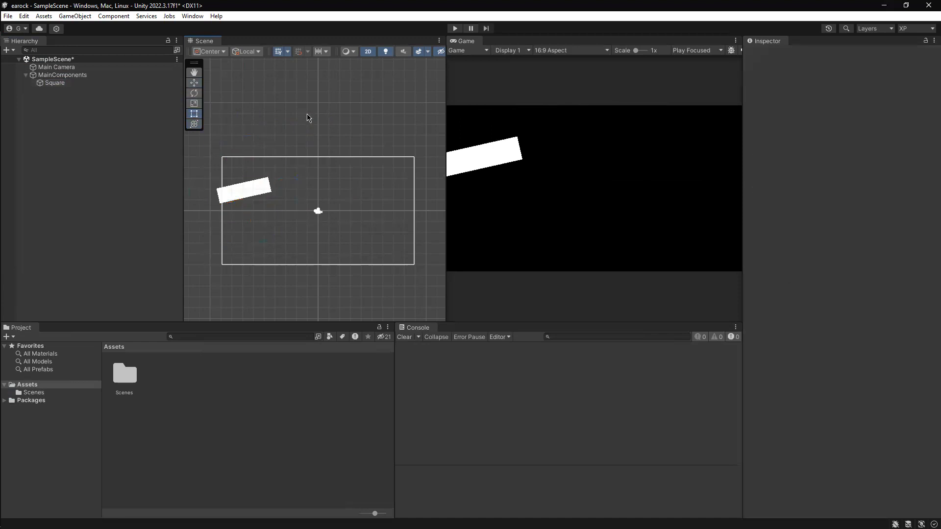
# Undo the deselection and the recent rotation and size changes of the square.
pyautogui.hotkey('ctrl', 'z')
pyautogui.hotkey('ctrl', 'z')
pyautogui.hotkey('ctrl', 'z')
pyautogui.hotkey('ctrl', 'z')
pyautogui.hotkey('ctrl', 'z')
pyautogui.hotkey('ctrl', 'z')
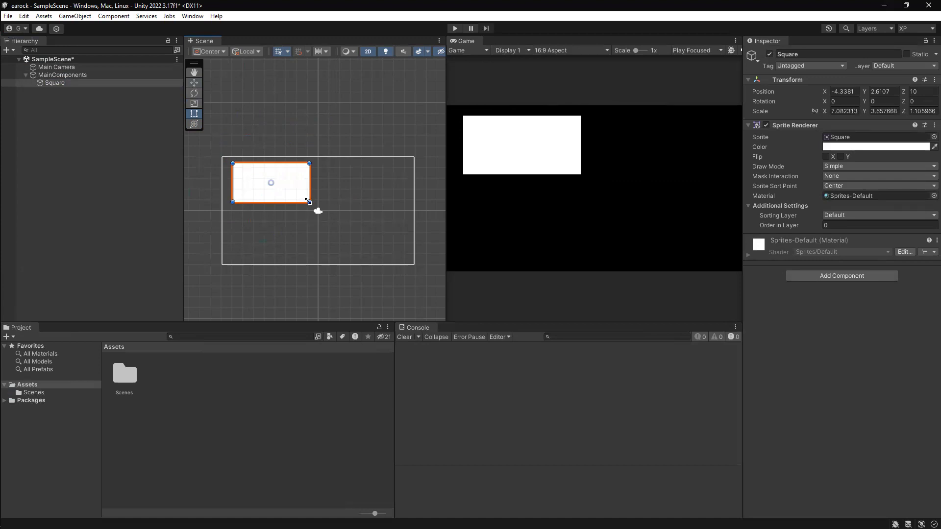
# Reshape the square into a thin horizontal bar about 6.54 by 0.56, placed at about X -4.61, Y 1.02.
pyautogui.moveTo(307, 202); pyautogui.dragTo(302, 184)
pyautogui.press('w')
pyautogui.moveTo(269, 141); pyautogui.dragTo(277, 175)
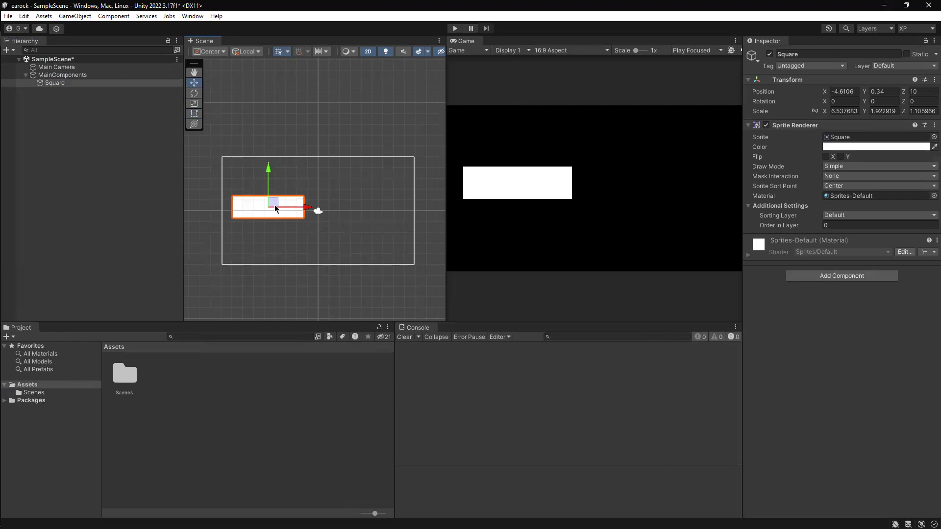
pyautogui.press('r')
pyautogui.press('t')
pyautogui.moveTo(272, 219); pyautogui.dragTo(273, 203)
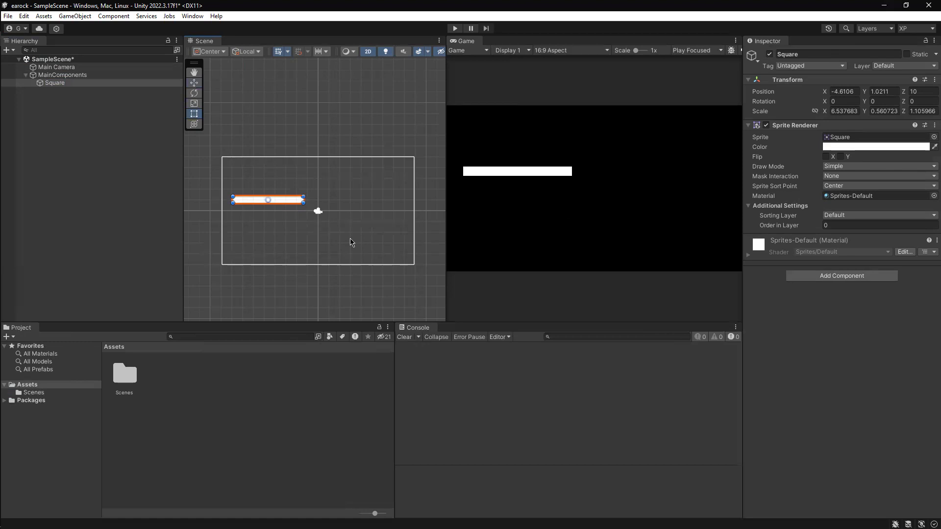
# Set the bar's Sprite Renderer colour to dark blue (172B6D), trying other blue and violet shades in between.
pyautogui.click(829, 148)
pyautogui.moveTo(869, 214); pyautogui.dragTo(841, 247)
pyautogui.click(886, 216)
pyautogui.moveTo(887, 219)
pyautogui.mouseDown()
pyautogui.moveTo(875, 217)
pyautogui.moveTo(883, 239)
pyautogui.mouseUp()
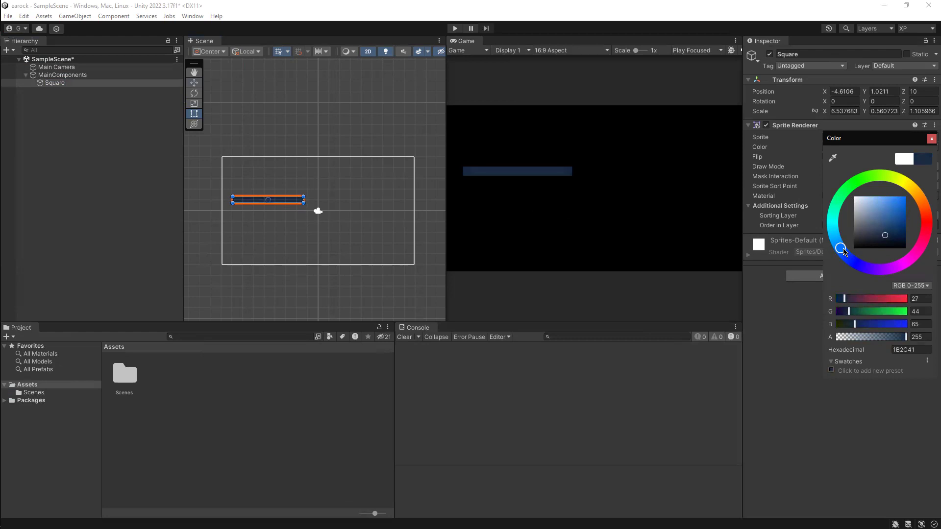
pyautogui.moveTo(846, 251); pyautogui.dragTo(857, 263)
pyautogui.click(891, 216)
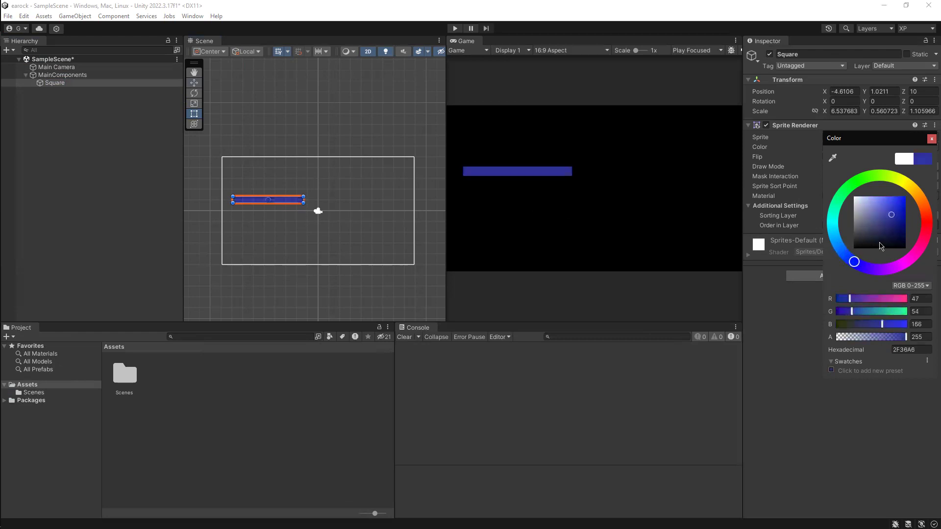
pyautogui.moveTo(883, 218); pyautogui.dragTo(878, 210)
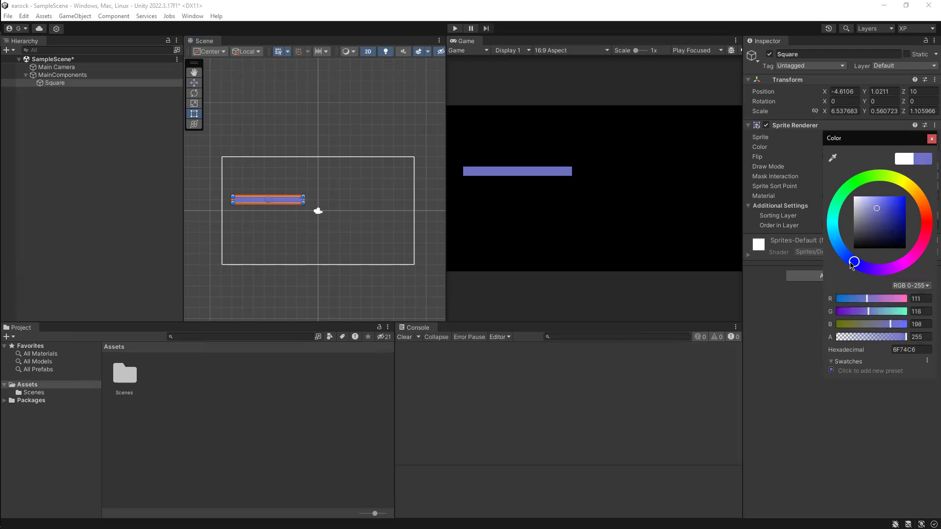
pyautogui.moveTo(854, 262); pyautogui.dragTo(847, 255)
pyautogui.moveTo(894, 223); pyautogui.dragTo(895, 229)
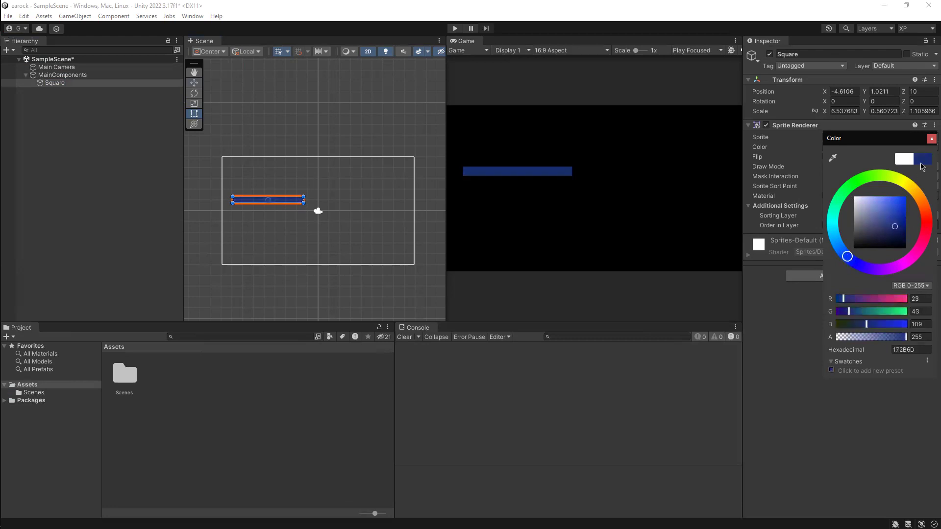
pyautogui.click(930, 141)
pyautogui.click(353, 130)
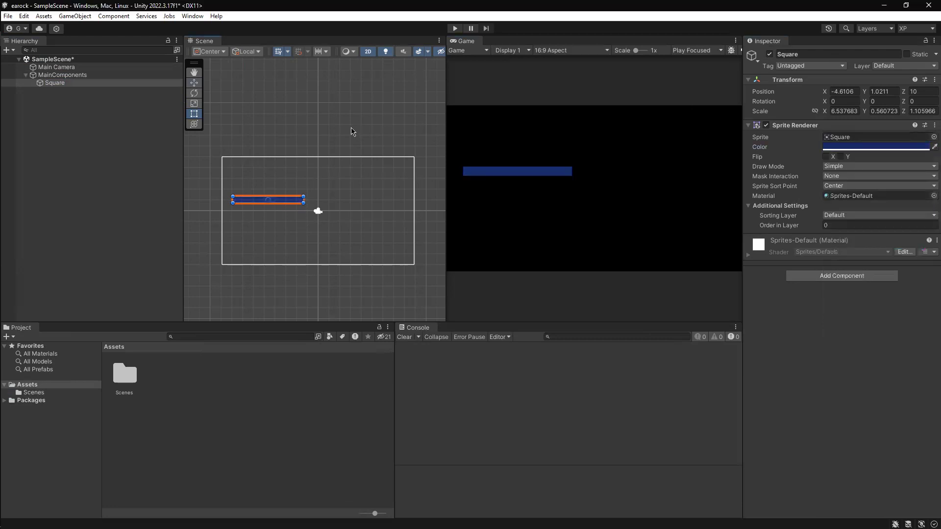
# Rename the Square object under MainComponents as Platform.
pyautogui.click(64, 84)
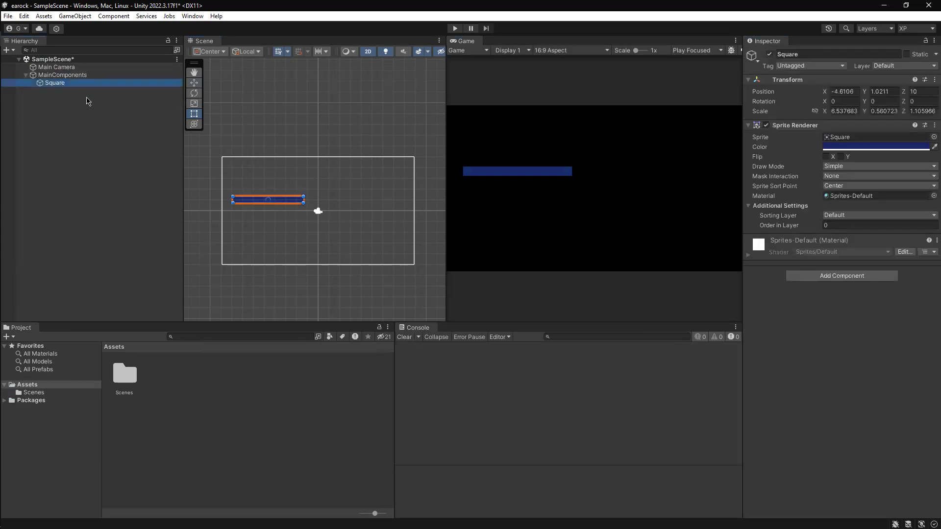
pyautogui.doubleClick(62, 87)
pyautogui.rightClick(63, 88)
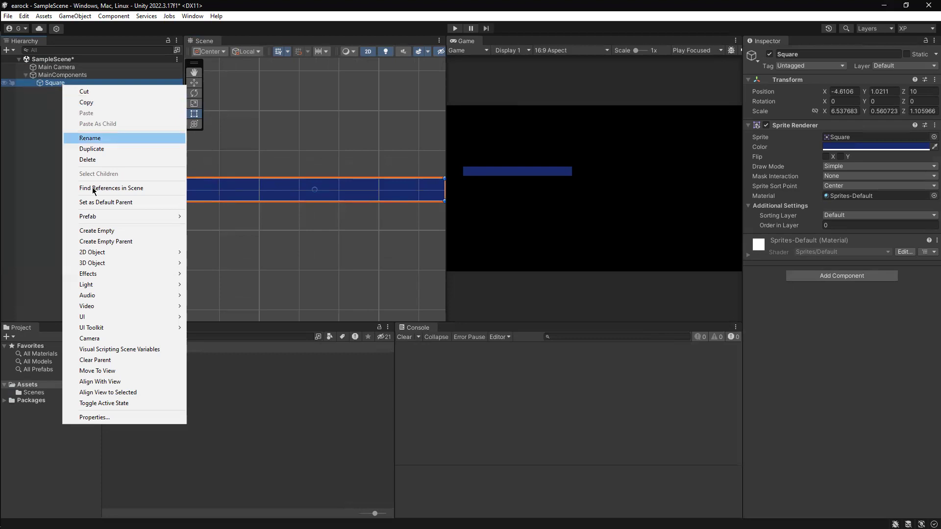
pyautogui.click(41, 126)
pyautogui.click(63, 83)
pyautogui.click(90, 82)
pyautogui.write('Pla')
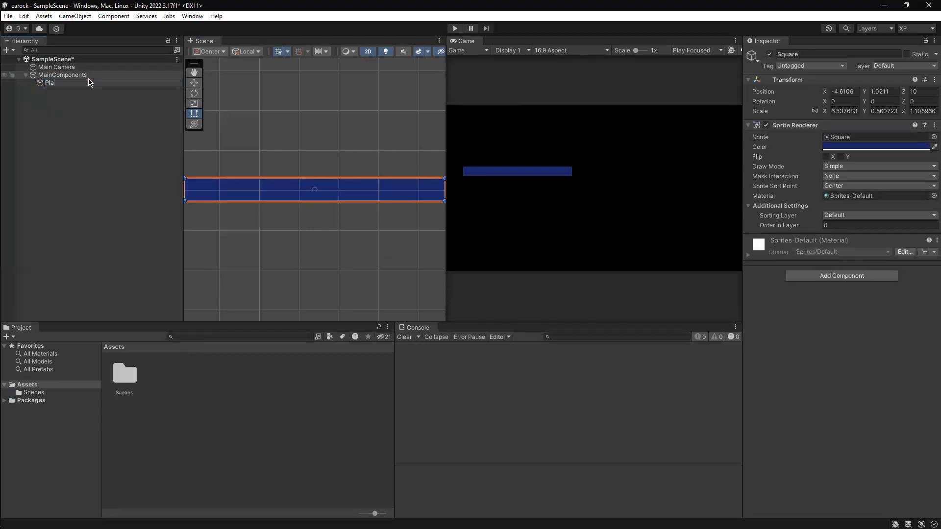
pyautogui.write('tform')
pyautogui.press('Return')
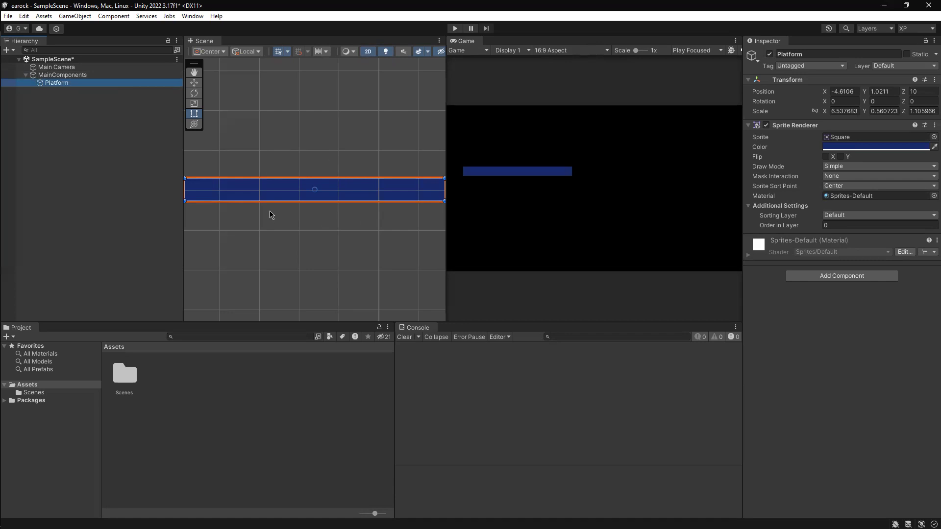
# Extend the Platform object's name to PlatformA.
pyautogui.click(72, 75)
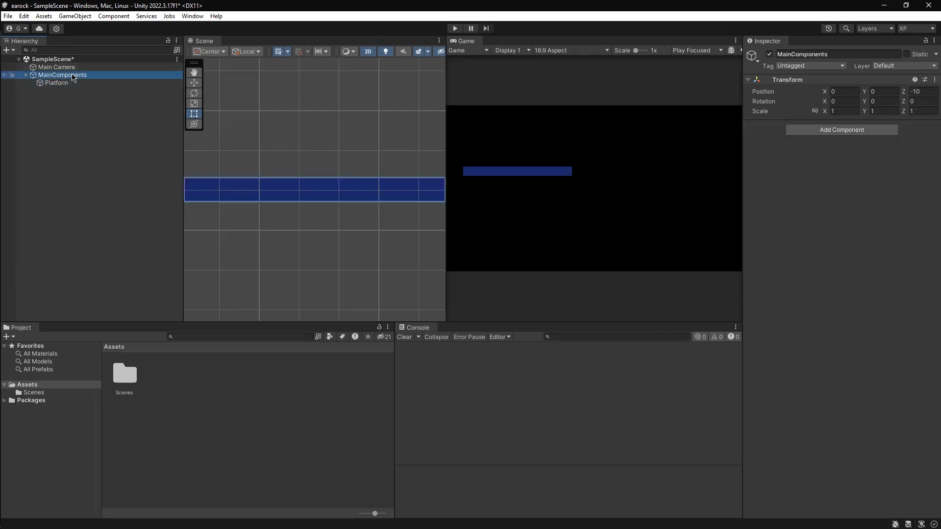
pyautogui.doubleClick(75, 77)
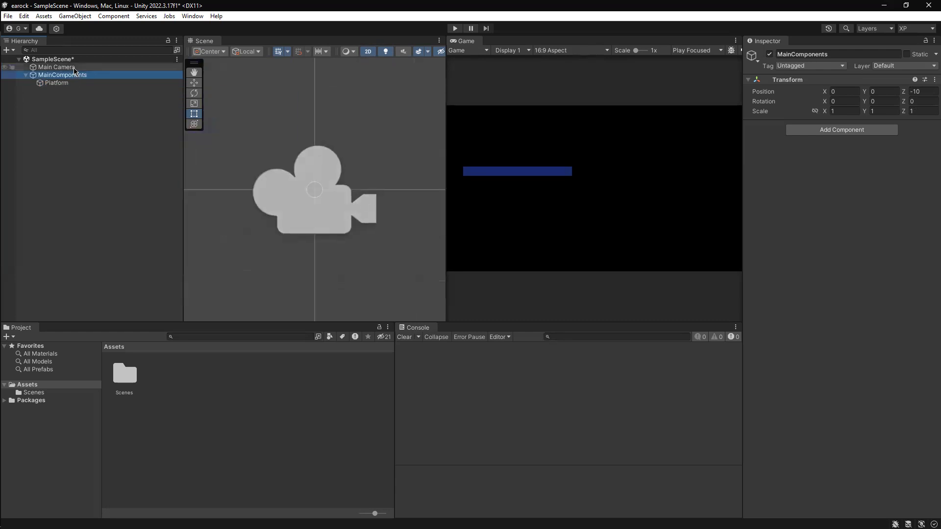
pyautogui.doubleClick(74, 68)
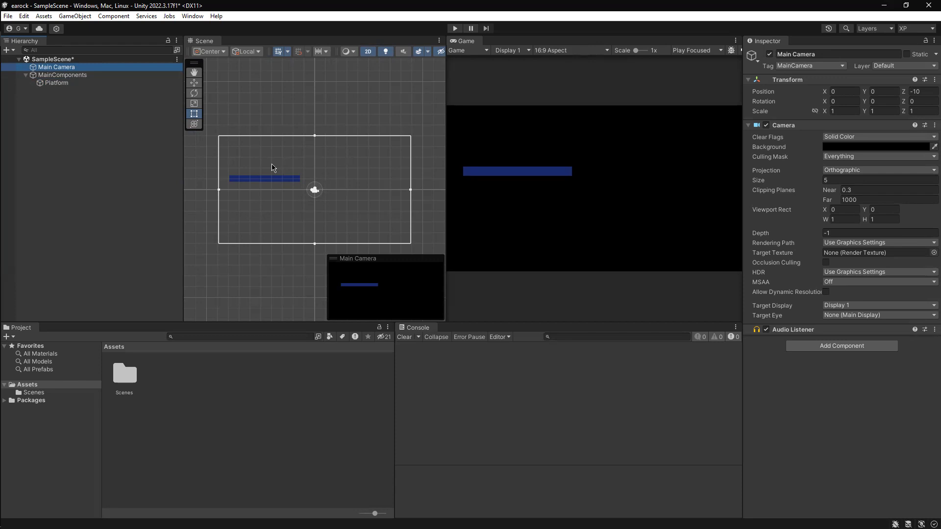
pyautogui.click(79, 84)
pyautogui.click(79, 85)
pyautogui.write('A')
pyautogui.press('Return')
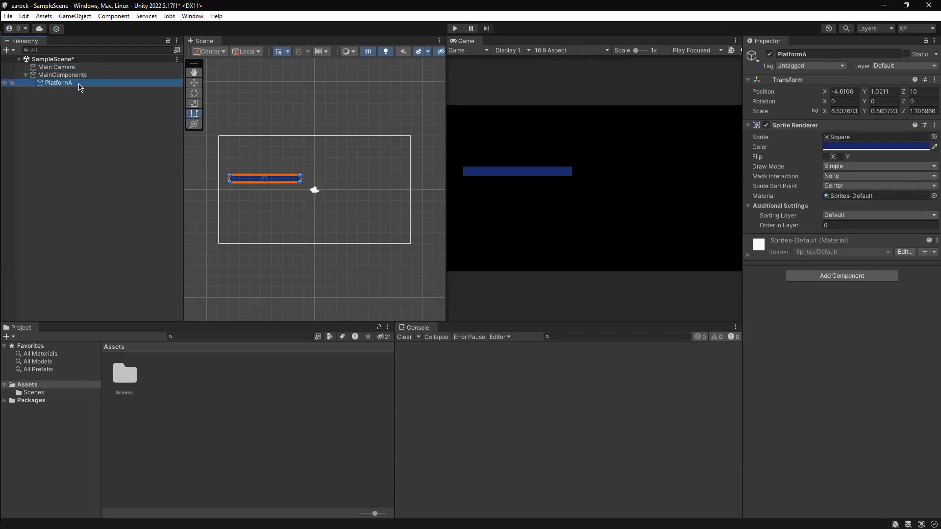
# Add a new square sprite under MainComponents and move it above the platform, to about X -1.27, Y 4.
pyautogui.click(68, 76)
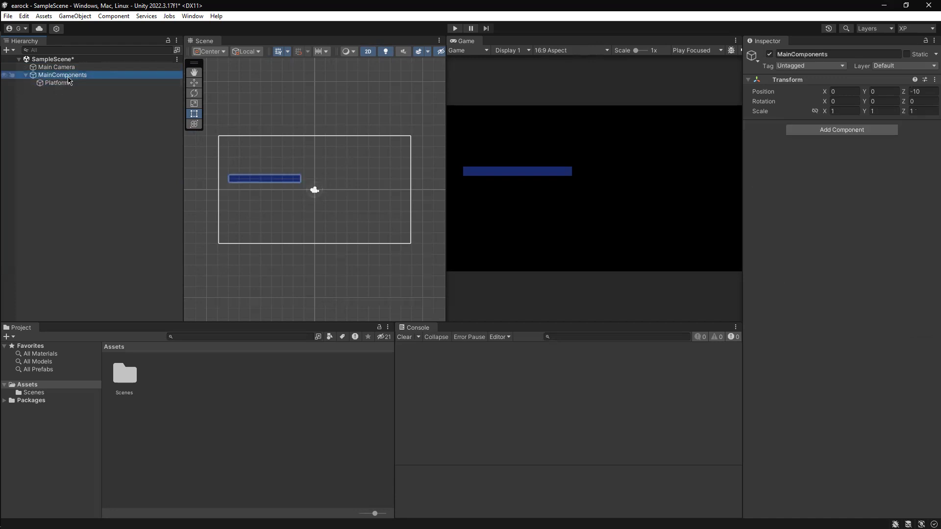
pyautogui.rightClick(67, 78)
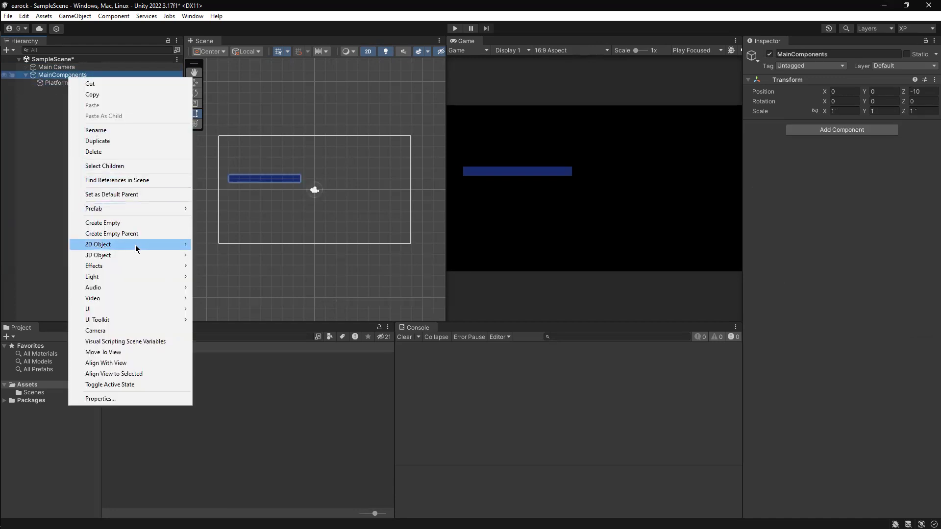
pyautogui.moveTo(136, 245)
pyautogui.moveTo(218, 247)
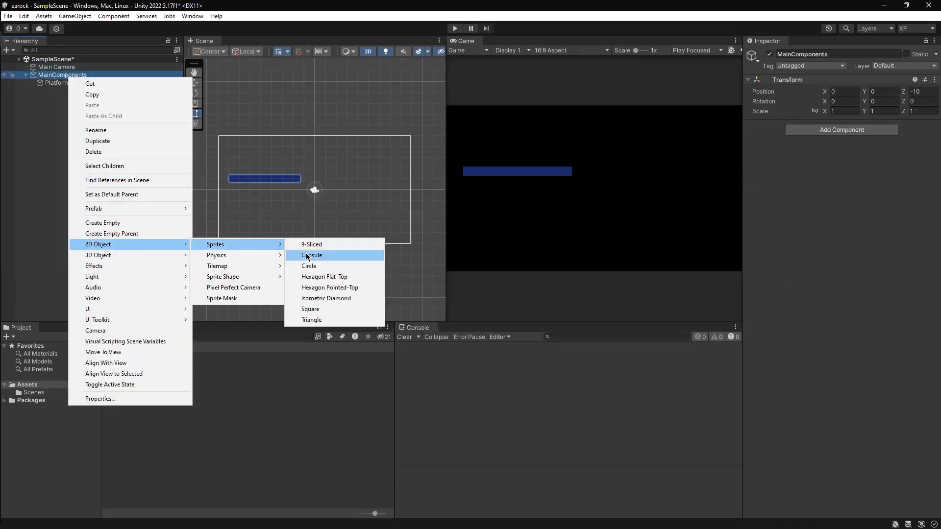
pyautogui.click(330, 311)
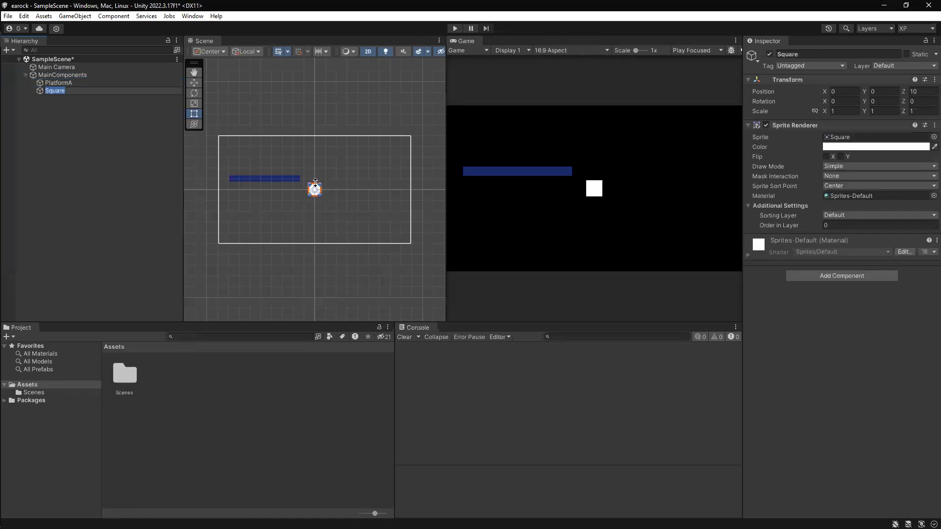
pyautogui.write('W')
pyautogui.press('Return')
pyautogui.press('w')
pyautogui.moveTo(320, 185); pyautogui.dragTo(306, 142)
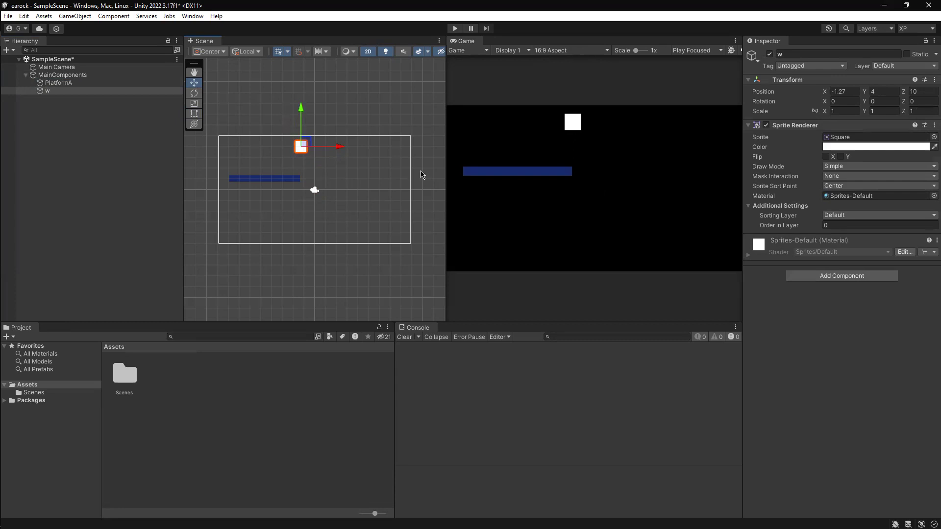
# Run the scene briefly, stop it, and rename the new white square as Ship.
pyautogui.click(456, 28)
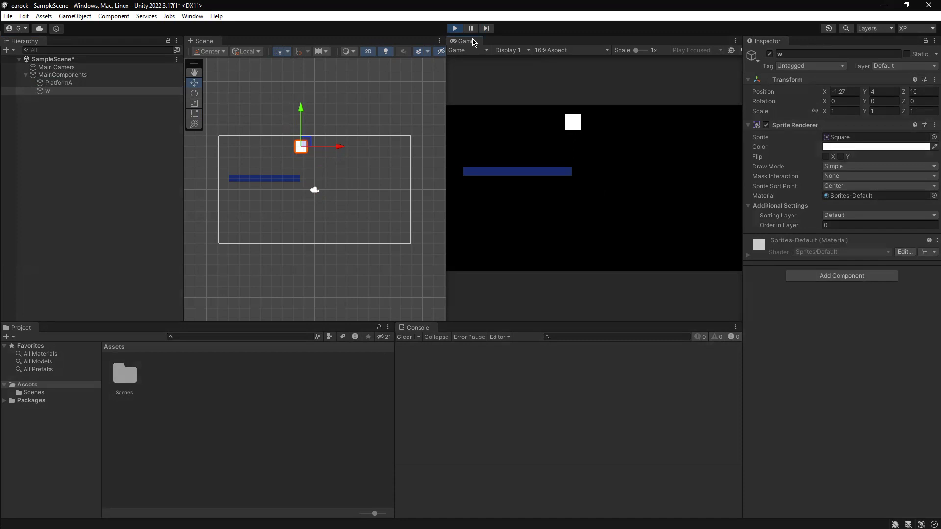
pyautogui.click(455, 27)
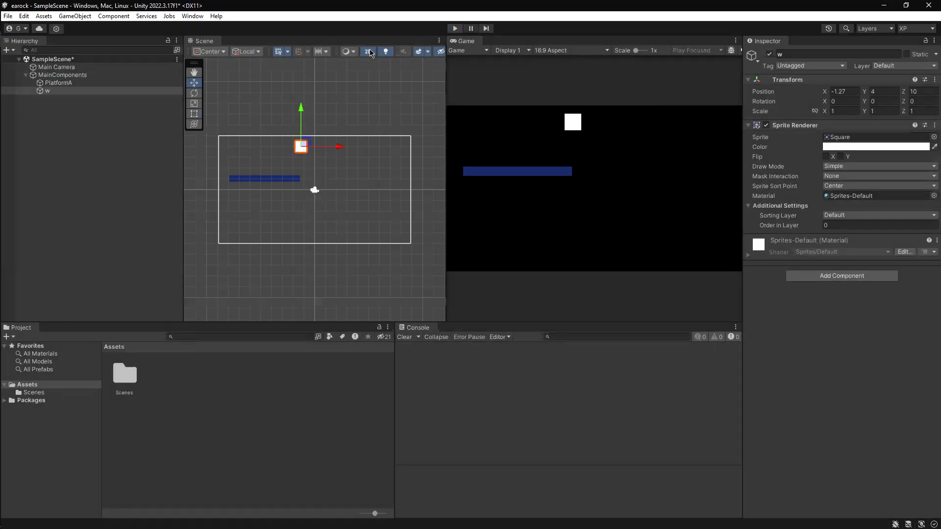
pyautogui.click(119, 93)
pyautogui.write('Ship')
pyautogui.press('Return')
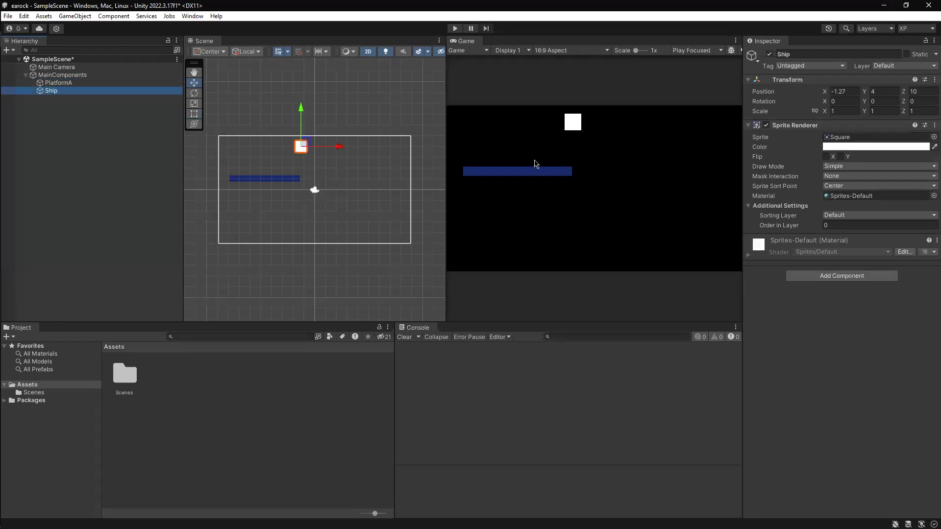
# Add a Rigidbody 2D with the Dynamic body type to Ship, and test it by running and stopping the scene.
pyautogui.click(838, 278)
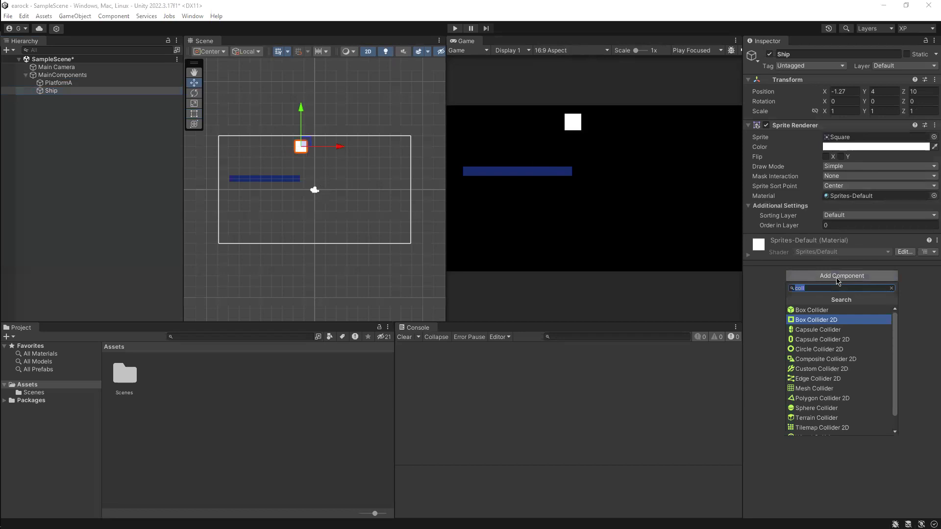
pyautogui.write('Rigi')
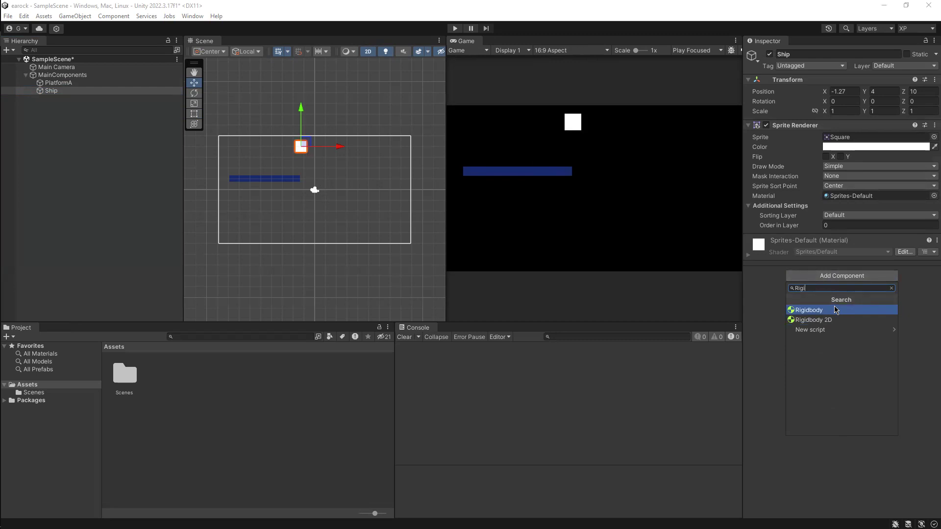
pyautogui.click(833, 321)
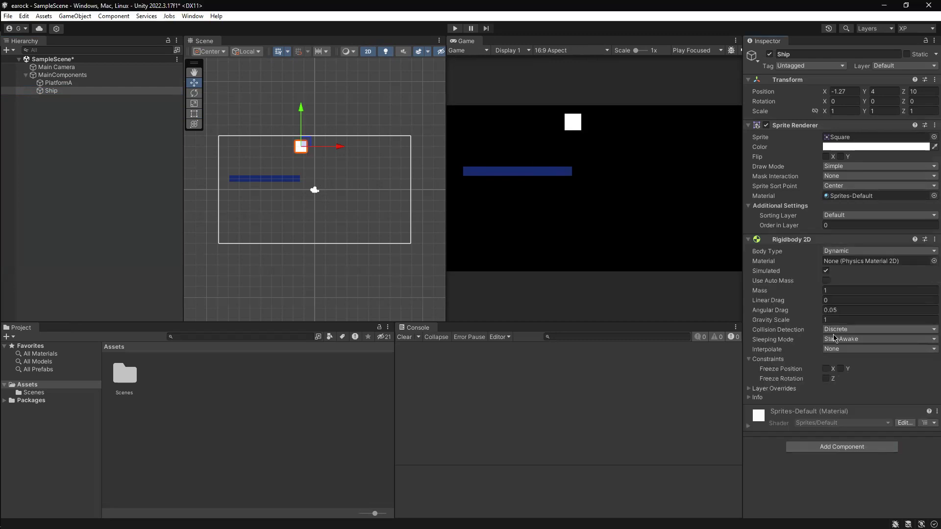
pyautogui.click(855, 251)
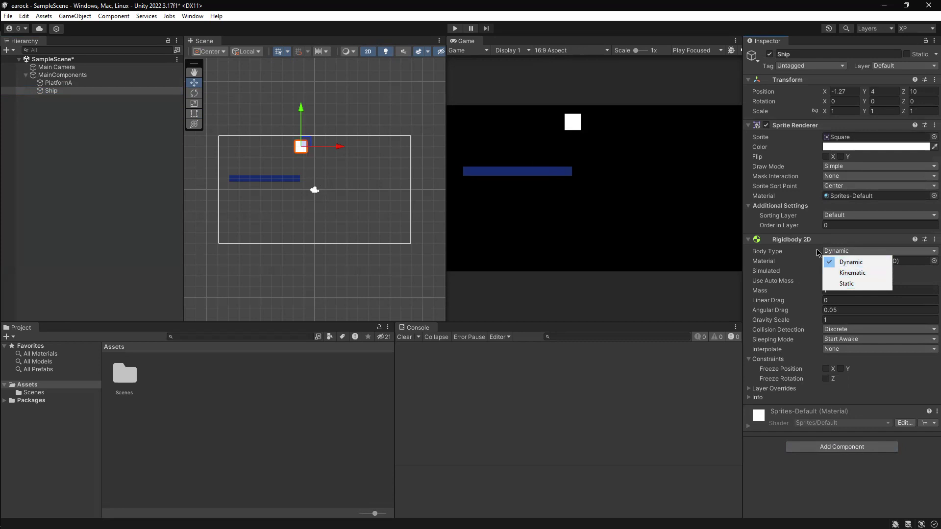
pyautogui.click(858, 264)
pyautogui.click(455, 28)
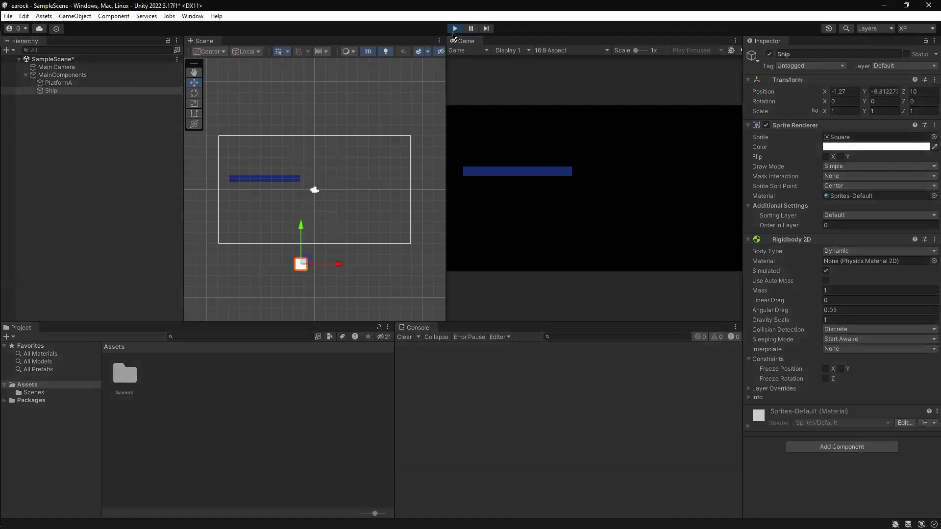
pyautogui.click(454, 29)
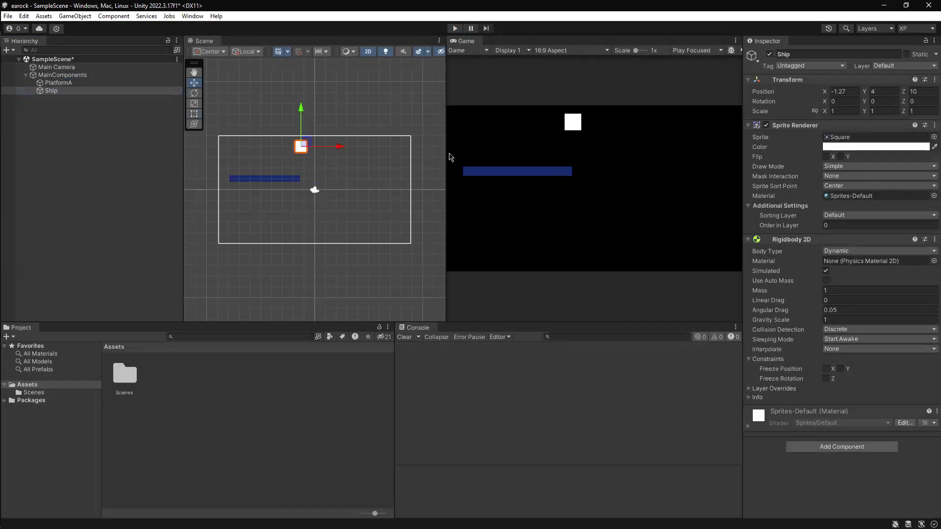
# Add a Rigidbody 2D to PlatformA as well, and run and stop the scene to test it.
pyautogui.click(118, 83)
pyautogui.click(818, 278)
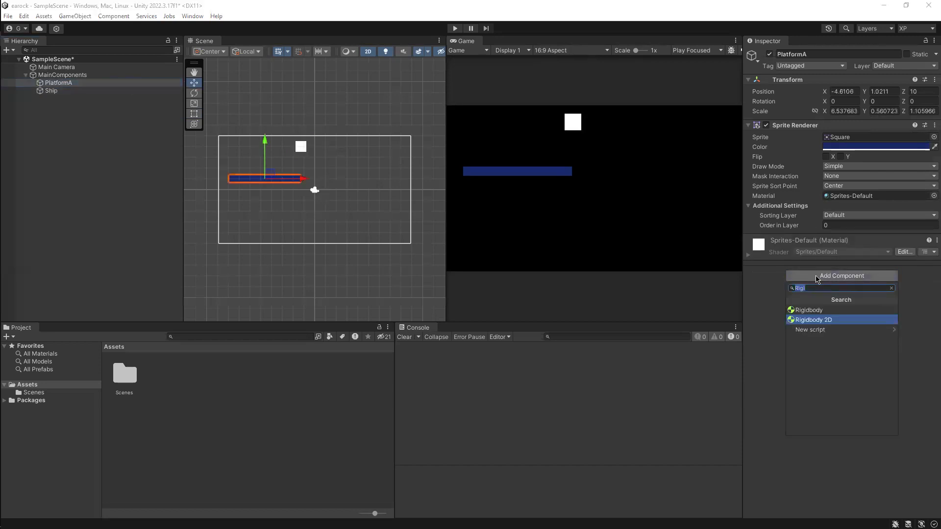
pyautogui.click(821, 319)
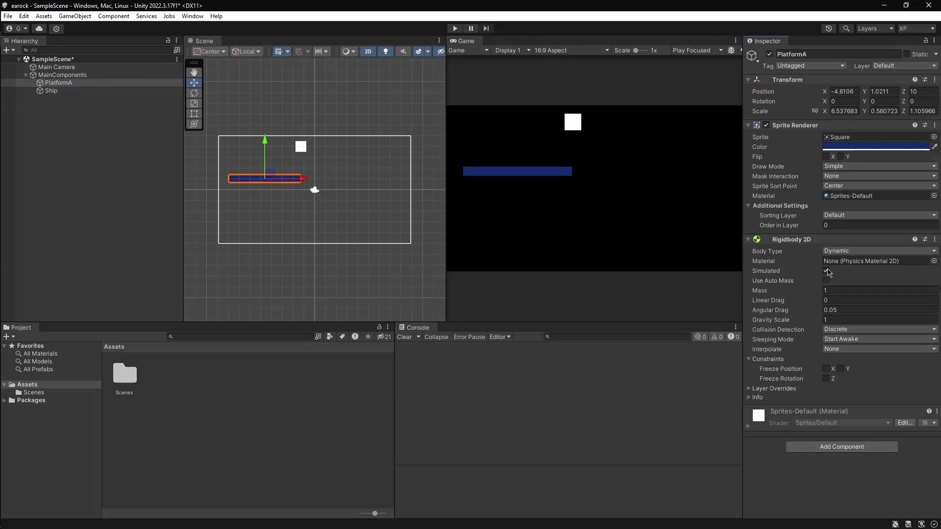
pyautogui.click(455, 28)
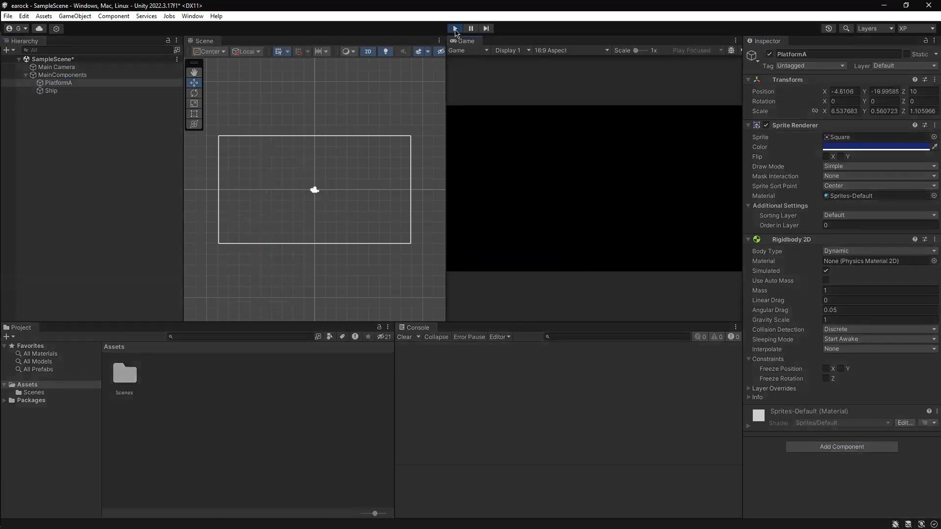
pyautogui.click(455, 30)
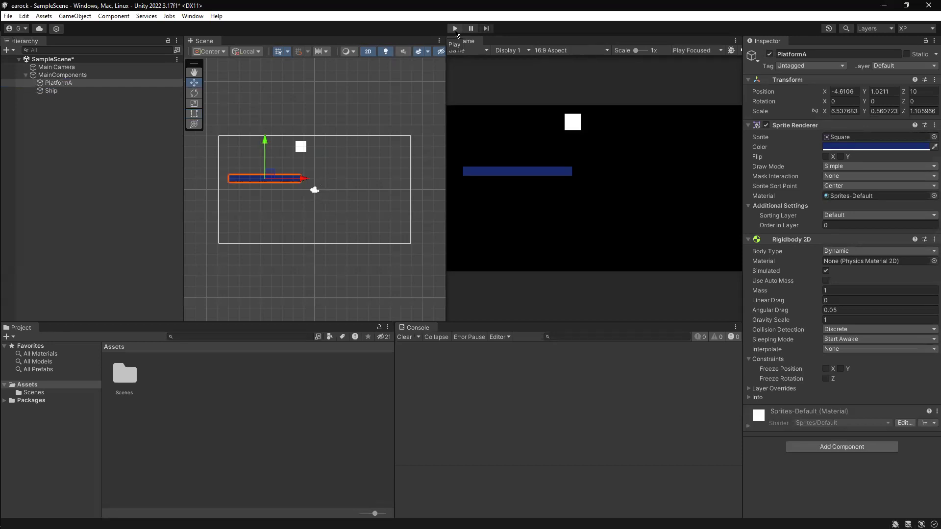
# Set PlatformA's Rigidbody 2D body type to Static, and run and stop the scene to check it.
pyautogui.click(126, 83)
pyautogui.click(872, 257)
pyautogui.click(868, 279)
pyautogui.click(456, 29)
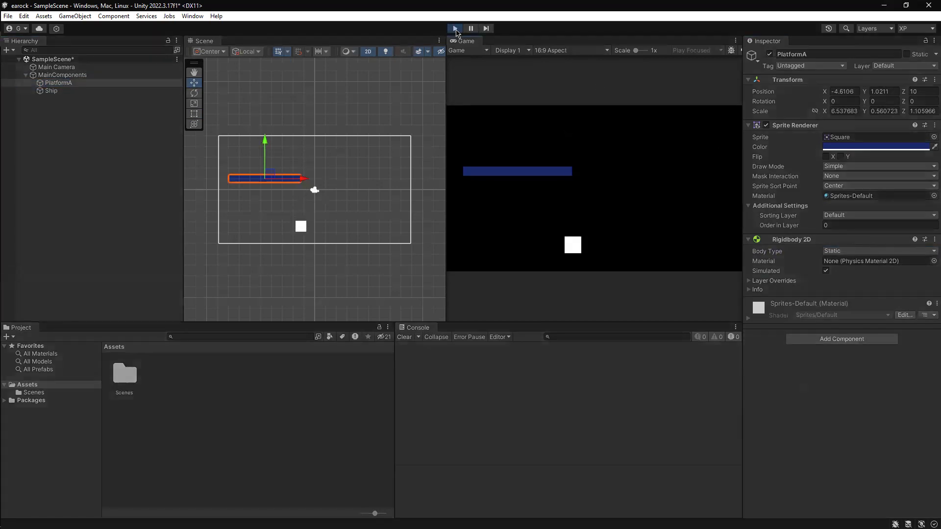
pyautogui.click(456, 29)
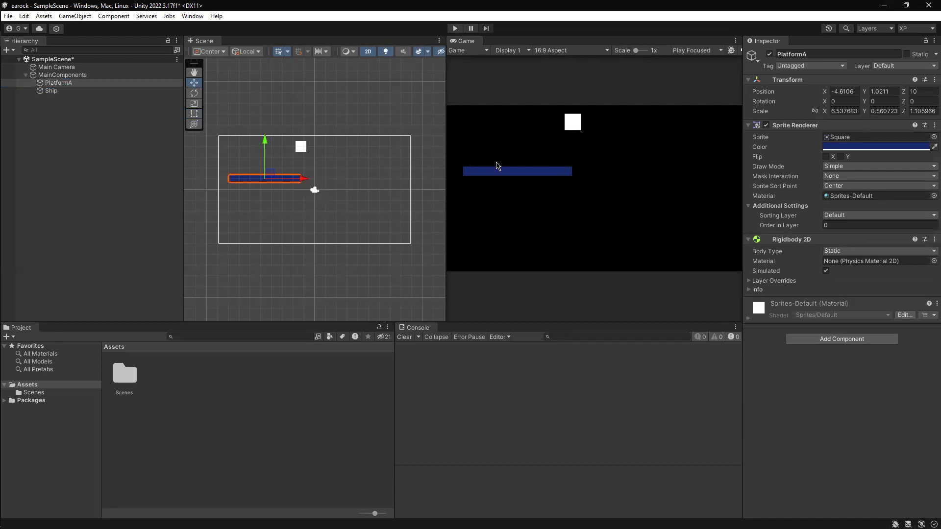
# Add a Box Collider 2D to PlatformA and try adjusting the upper edge of its collider outline.
pyautogui.click(815, 337)
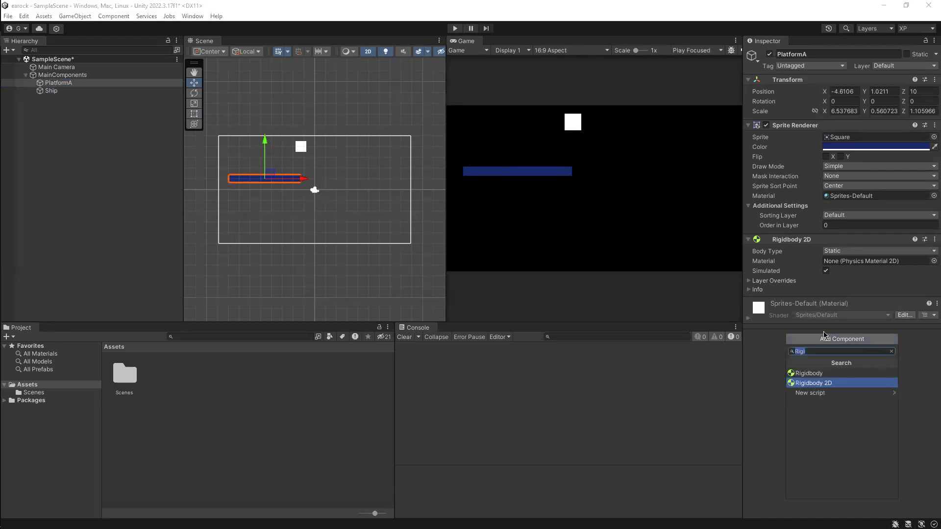
pyautogui.write('coll')
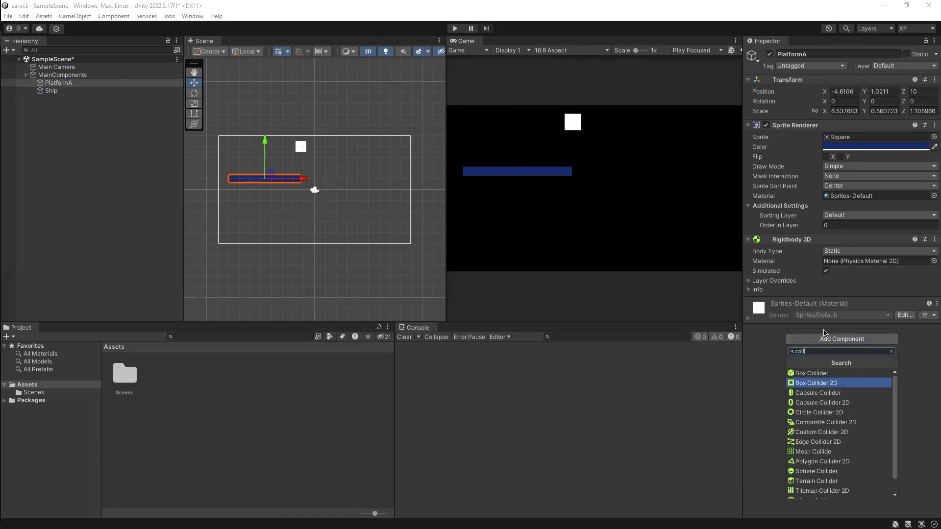
pyautogui.click(834, 385)
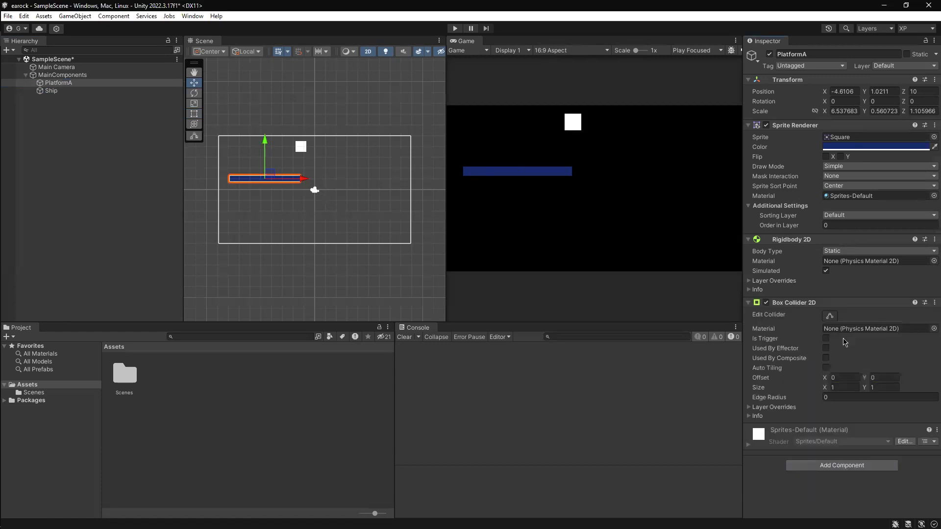
pyautogui.click(830, 316)
pyautogui.scroll(5, 264, 185)
pyautogui.moveTo(282, 199); pyautogui.dragTo(335, 240, button='middle')
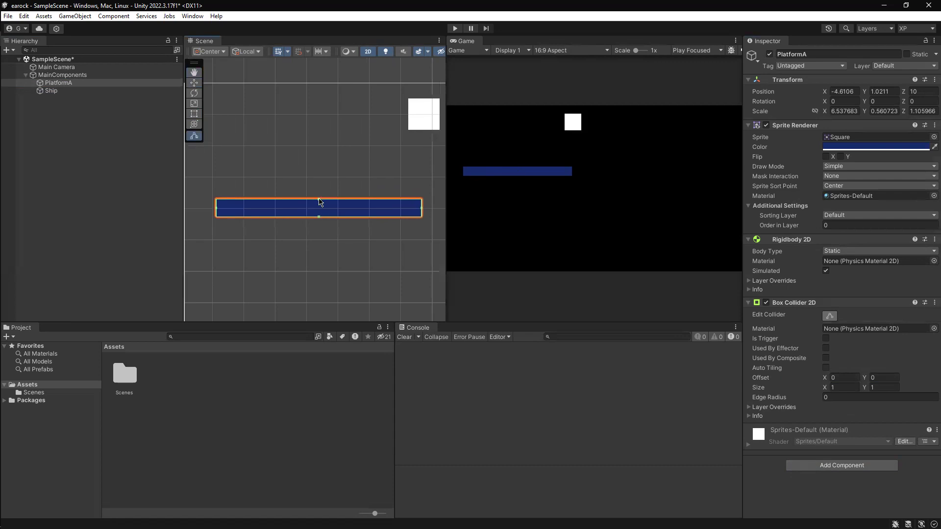
pyautogui.moveTo(319, 198); pyautogui.dragTo(346, 202)
# Add a Box Collider 2D to Ship.
pyautogui.click(135, 93)
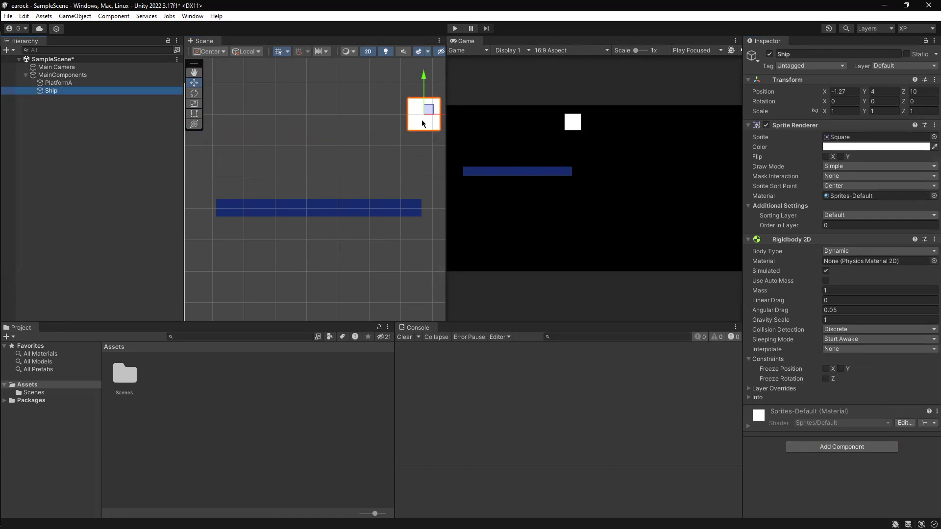
pyautogui.click(842, 447)
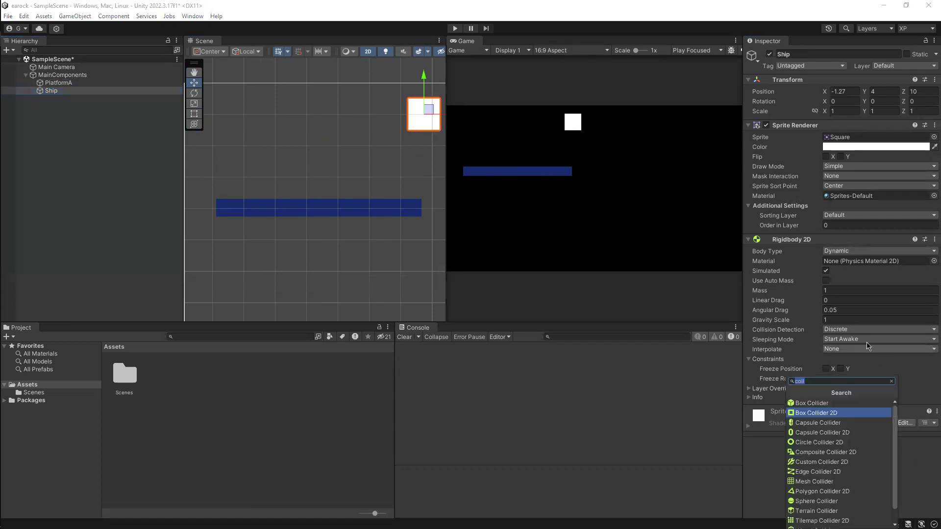
pyautogui.click(851, 417)
pyautogui.scroll(-3, 881, 392)
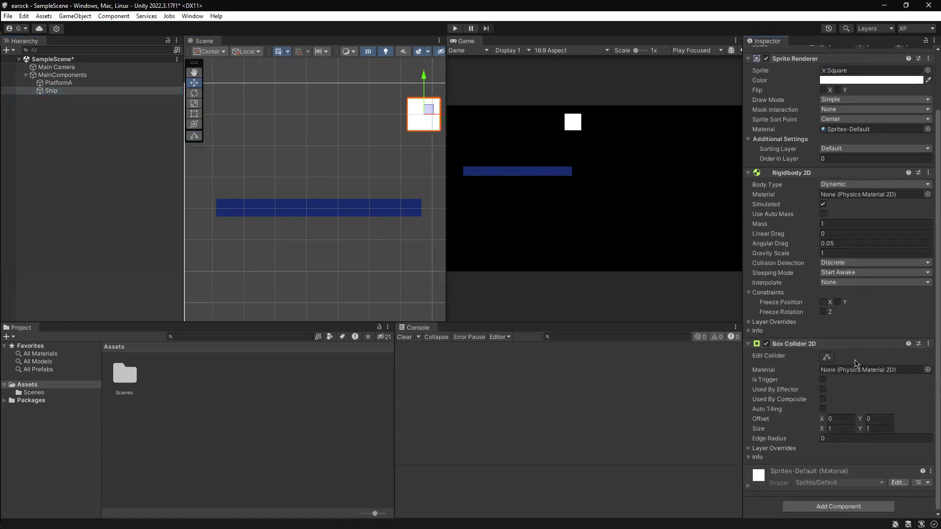
# Turn on collider editing for Ship, and run and stop the scene twice to watch Ship meet PlatformA.
pyautogui.click(827, 358)
pyautogui.click(455, 28)
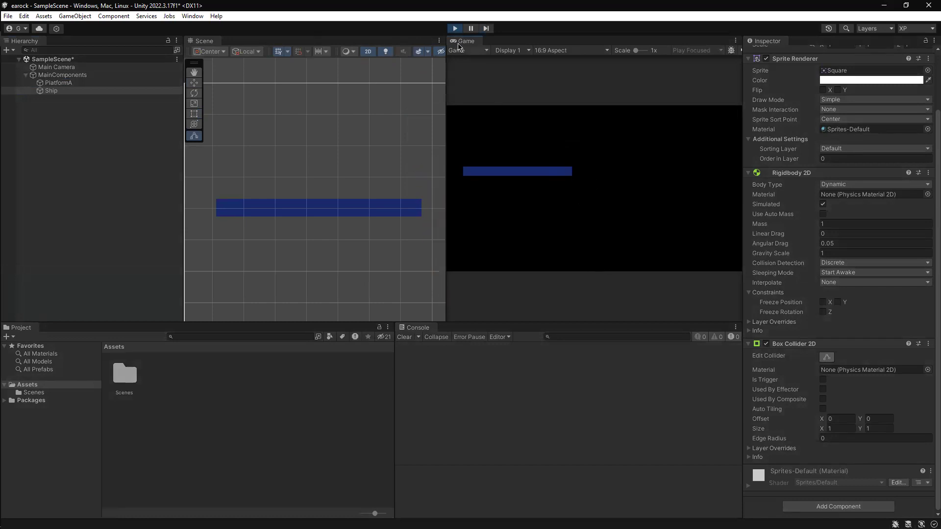
pyautogui.click(455, 28)
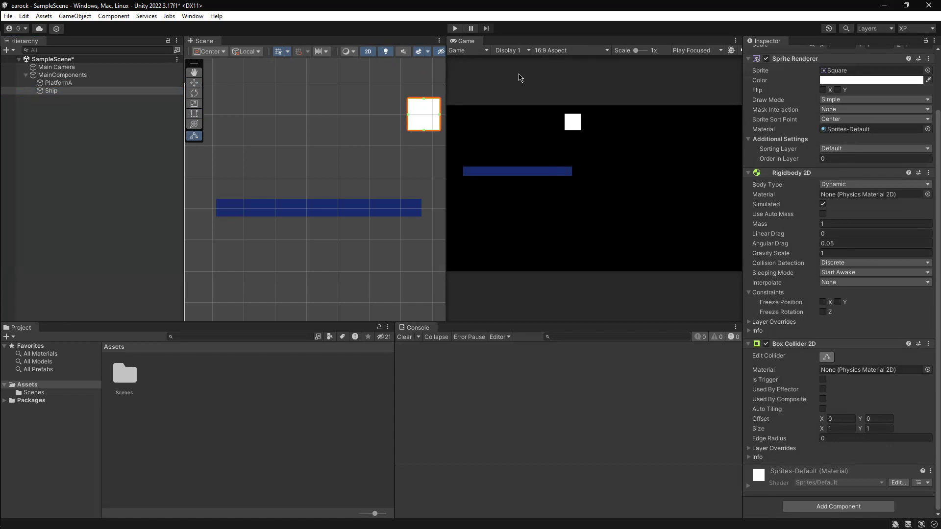
pyautogui.hotkey('ctrl', 'p')
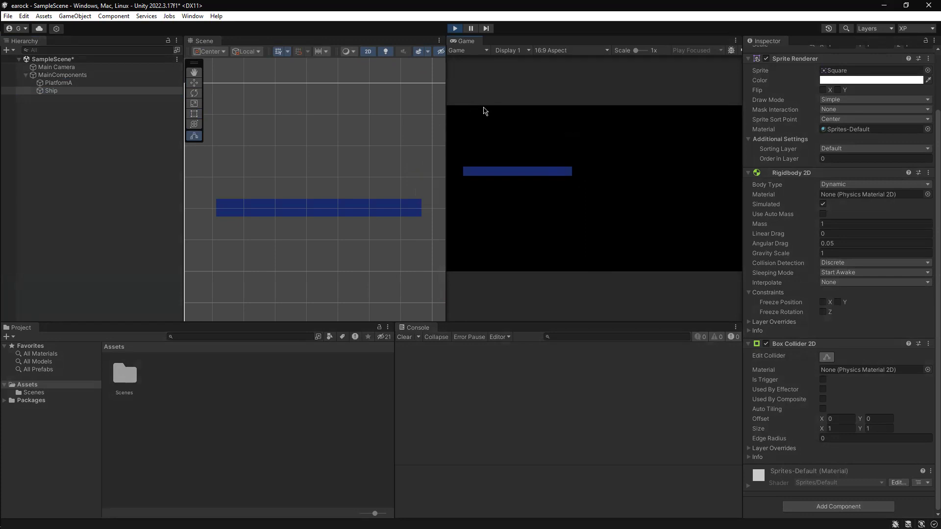
pyautogui.click(455, 29)
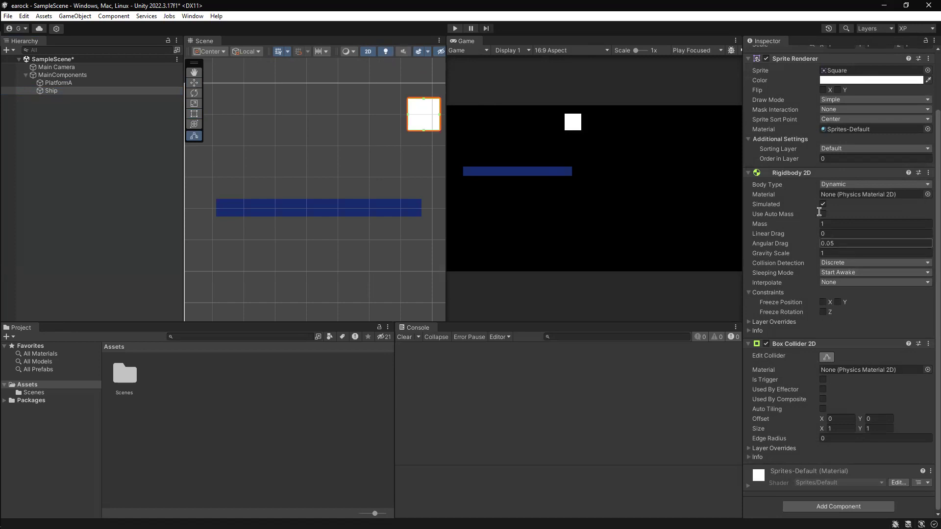
# Freeze Ship's Z rotation in its Rigidbody 2D constraints and switch back to the Move tool.
pyautogui.click(769, 293)
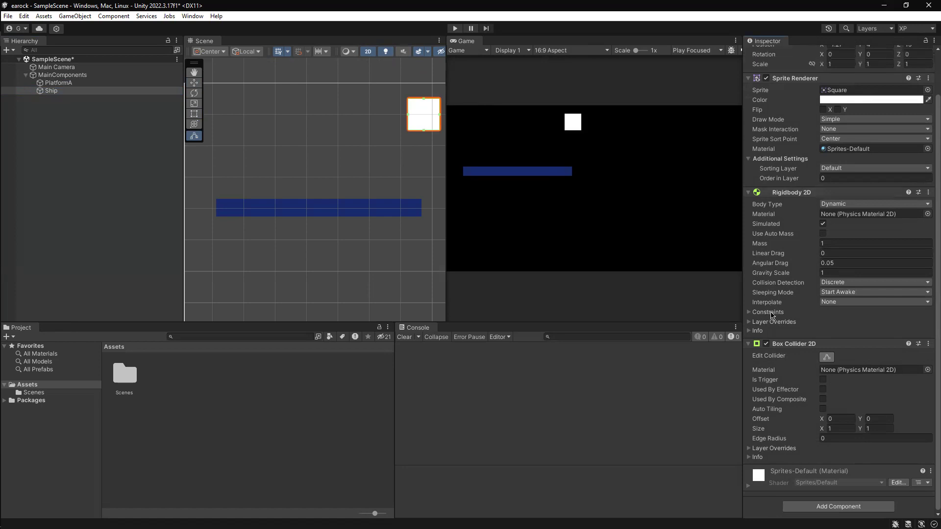
pyautogui.click(750, 314)
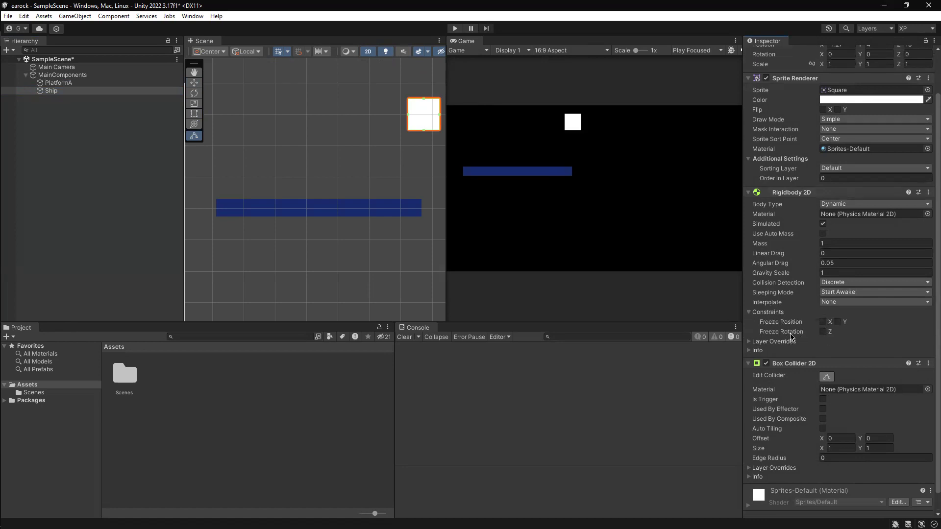
pyautogui.click(823, 332)
pyautogui.press('w')
# Move Ship over the middle of PlatformA, to about X -5.36, Y 3.64.
pyautogui.scroll(3, 885, 157)
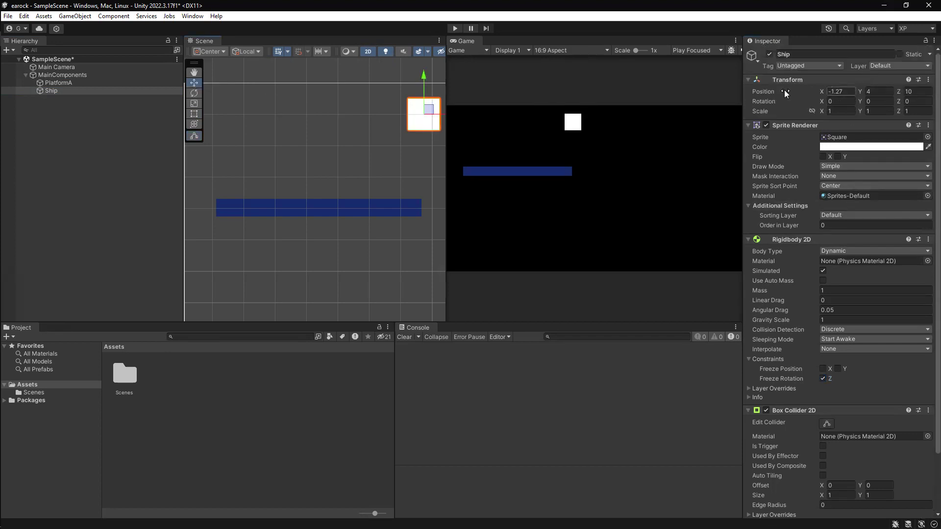
pyautogui.moveTo(432, 114); pyautogui.dragTo(313, 125)
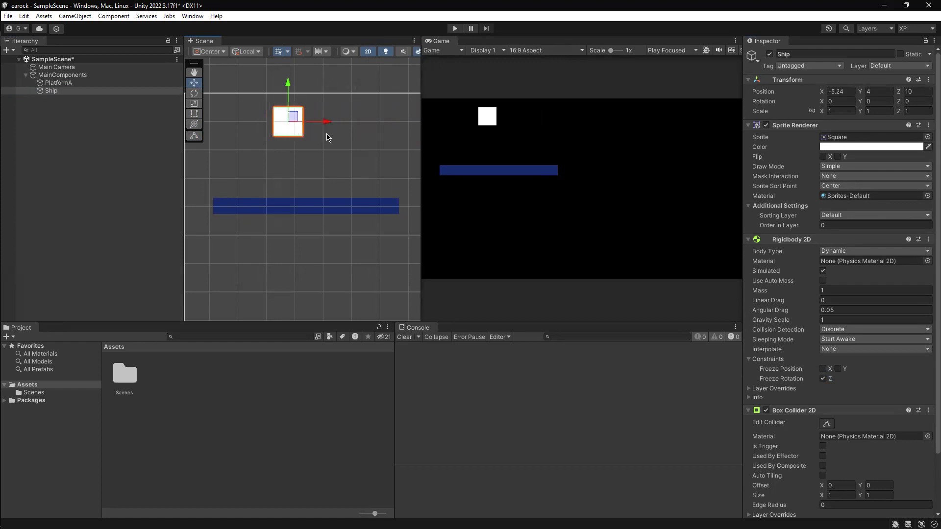
pyautogui.click(844, 90)
pyautogui.moveTo(326, 122); pyautogui.dragTo(298, 96)
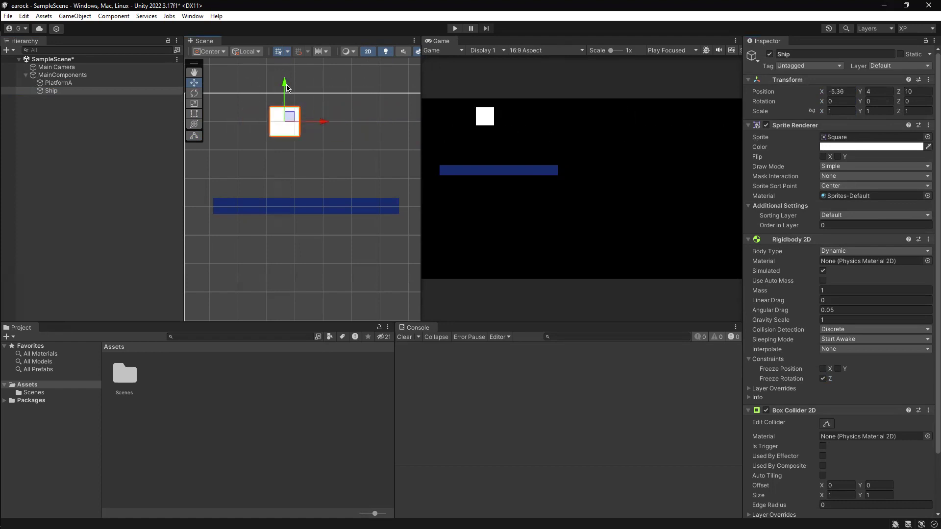
pyautogui.moveTo(287, 87)
pyautogui.mouseDown()
pyautogui.moveTo(289, 45)
pyautogui.moveTo(286, 94)
pyautogui.mouseUp()
# Try out different Z scale and Z rotation values on Ship, and set both to 0.
pyautogui.moveTo(899, 110); pyautogui.dragTo(393, 130)
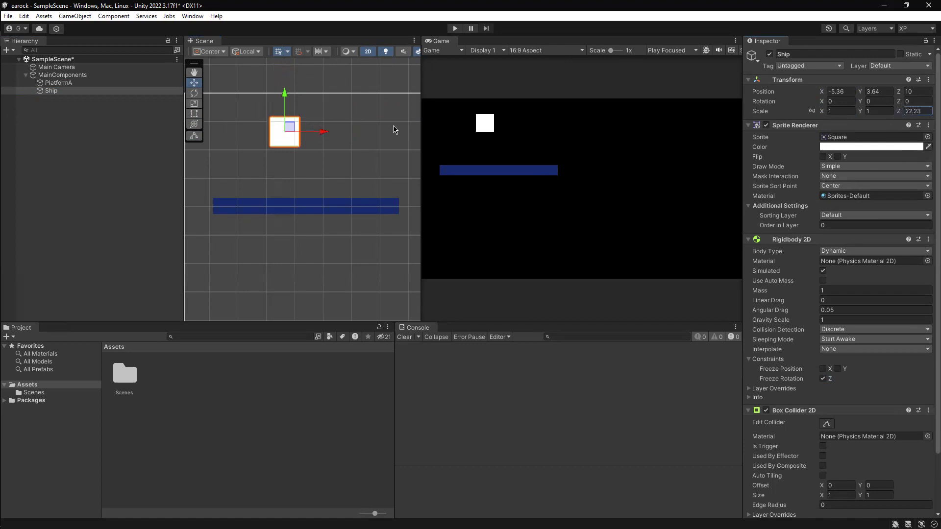
pyautogui.moveTo(896, 113); pyautogui.dragTo(700, 123)
pyautogui.click(925, 110)
pyautogui.write('0')
pyautogui.moveTo(899, 99); pyautogui.dragTo(805, 128)
pyautogui.click(926, 101)
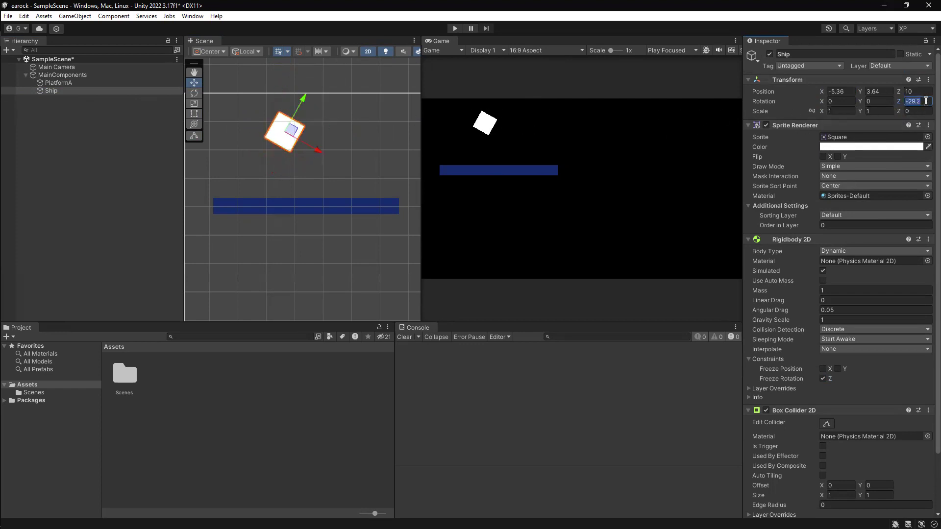
pyautogui.write('0')
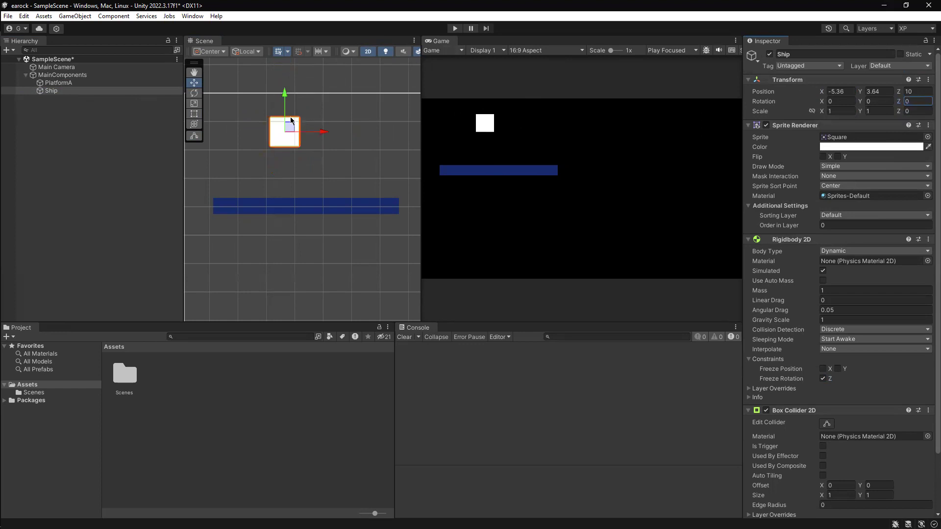
# Move Ship above the right end of PlatformA, to about X -1.34, Y 4.36, and run the scene.
pyautogui.moveTo(294, 127); pyautogui.dragTo(407, 104)
pyautogui.click(456, 28)
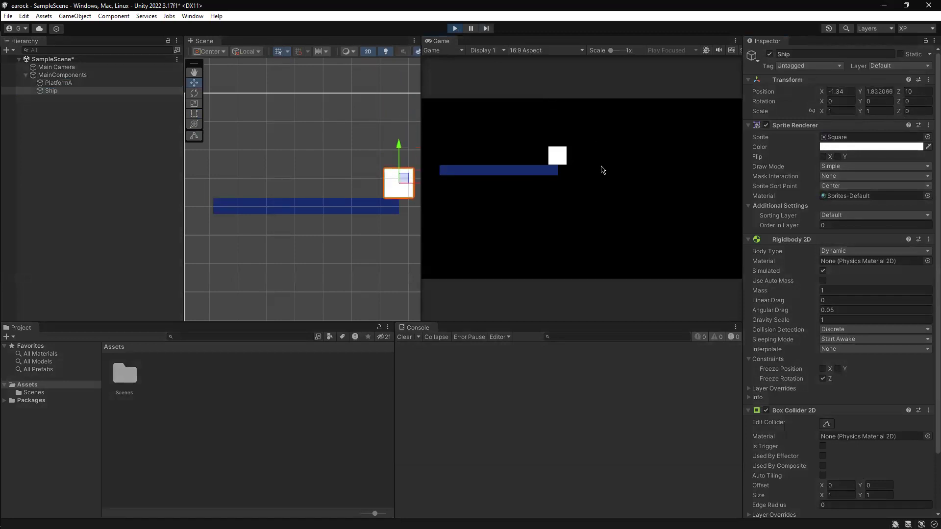
# Try unfreezing Ship's Z rotation while the scene is running, stopping and rerunning the scene in between.
pyautogui.scroll(-3, 877, 336)
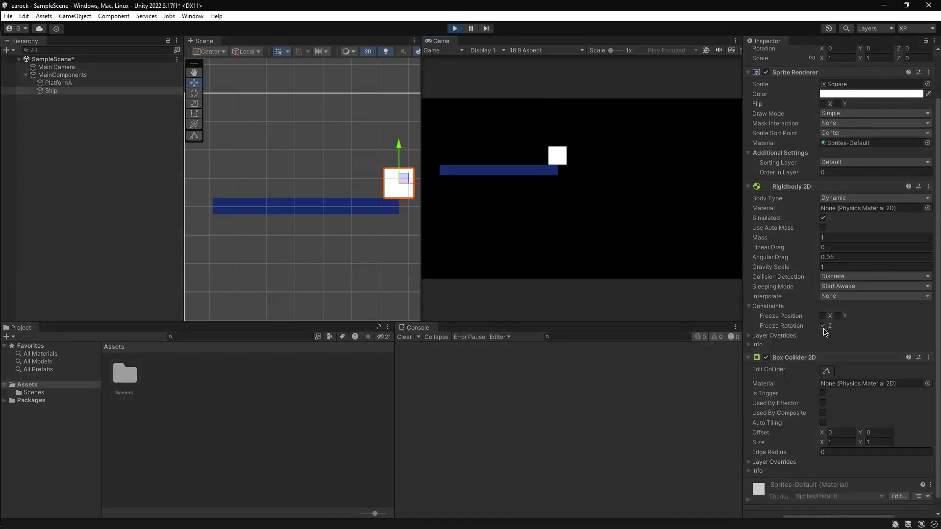
pyautogui.click(823, 327)
pyautogui.click(457, 29)
pyautogui.click(455, 29)
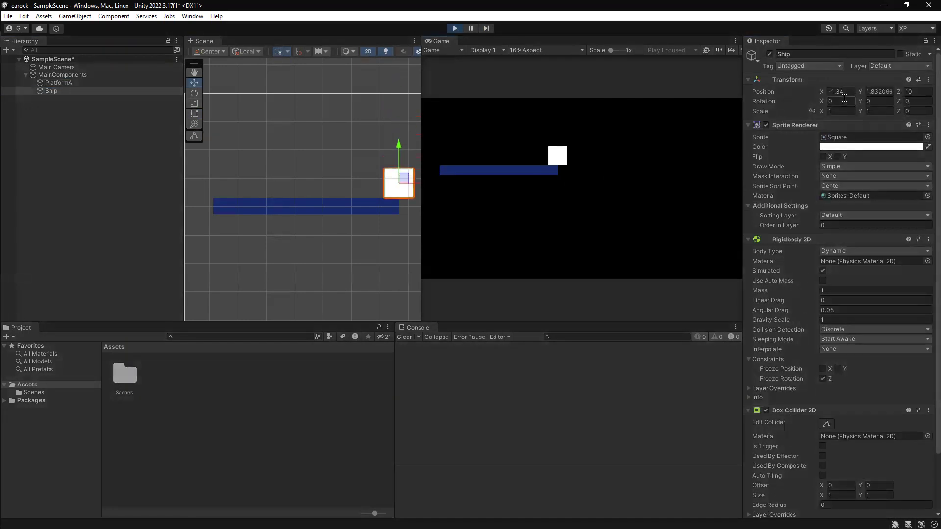
pyautogui.click(455, 28)
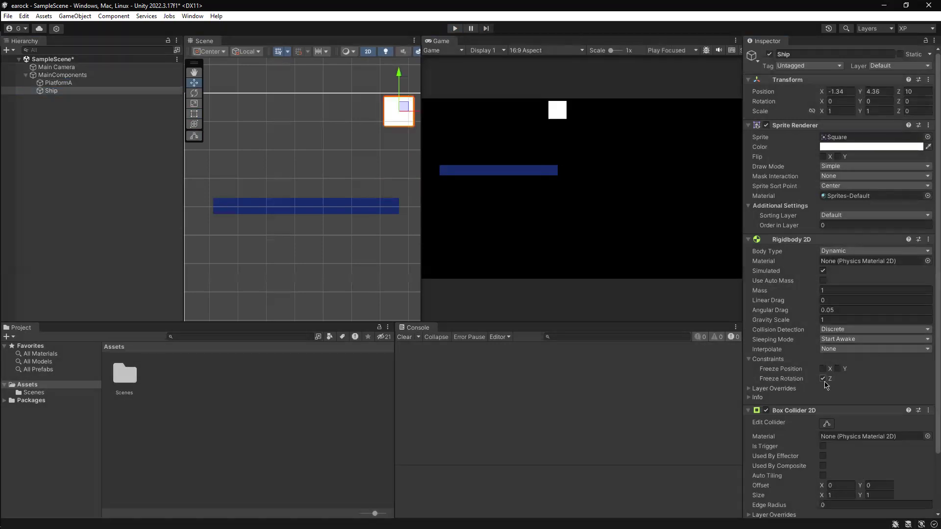
pyautogui.click(453, 28)
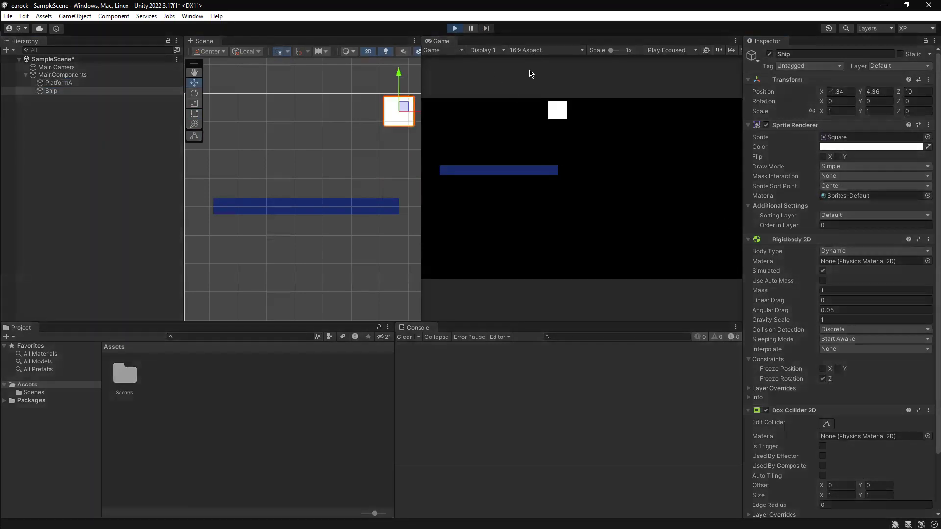
pyautogui.click(823, 379)
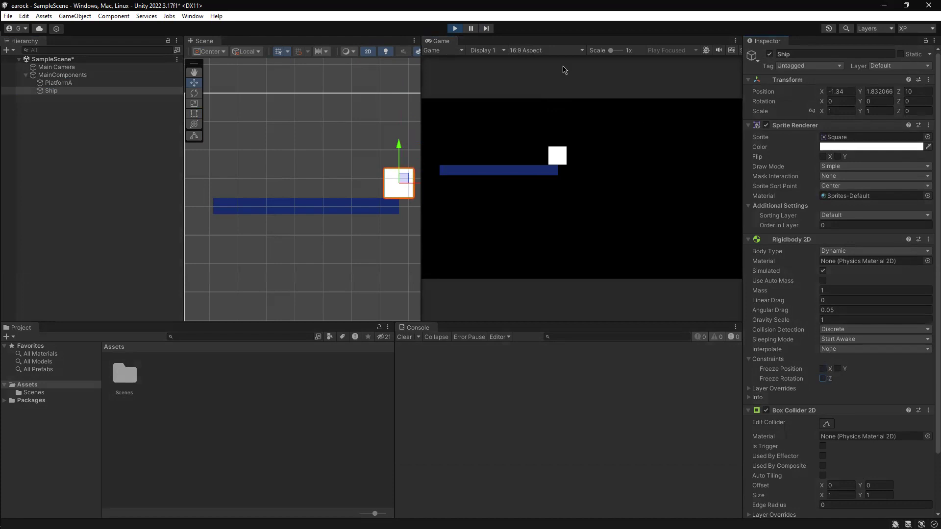
pyautogui.click(458, 31)
pyautogui.click(825, 380)
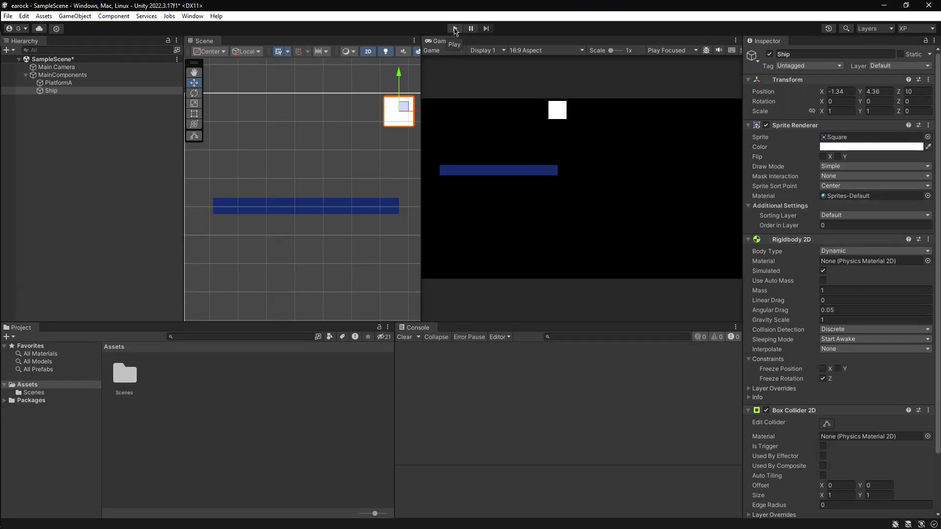
# Unfreeze Ship's Z rotation with the scene stopped, and run and stop the scene to check it.
pyautogui.click(824, 378)
pyautogui.click(455, 28)
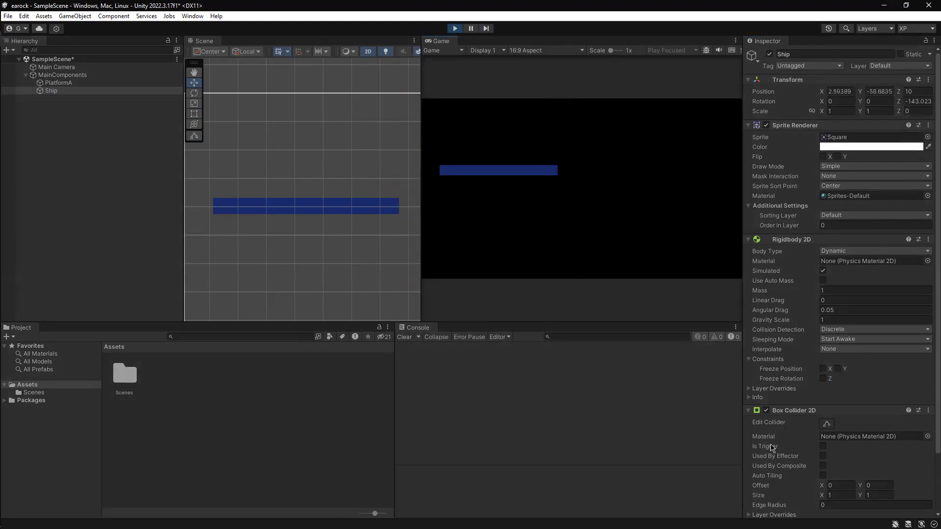
pyautogui.click(455, 28)
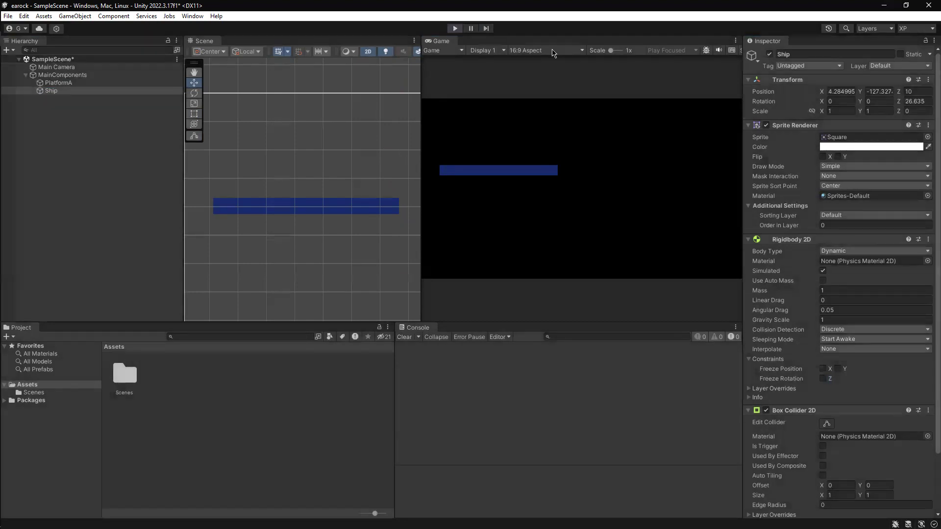
# Duplicate PlatformA and rename the copy PlatformB.
pyautogui.click(91, 83)
pyautogui.scroll(-1, 240, 224)
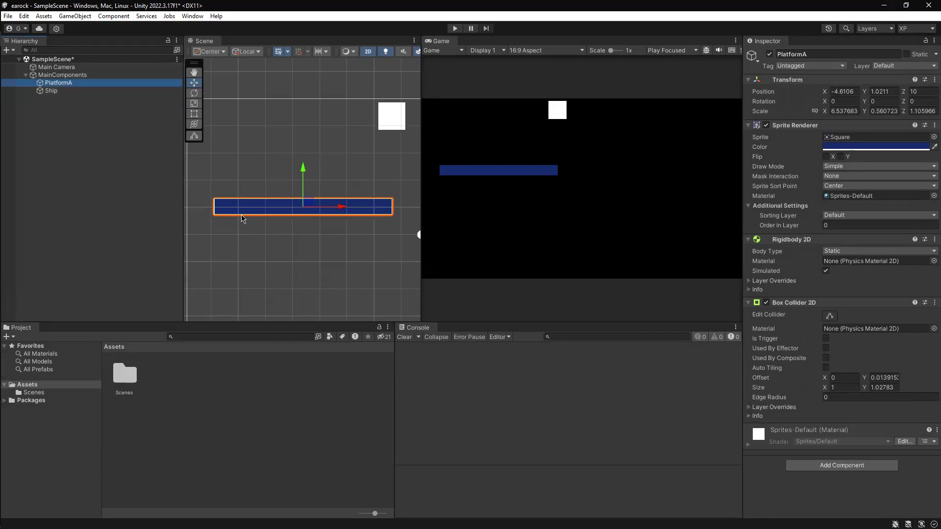
pyautogui.click(109, 81)
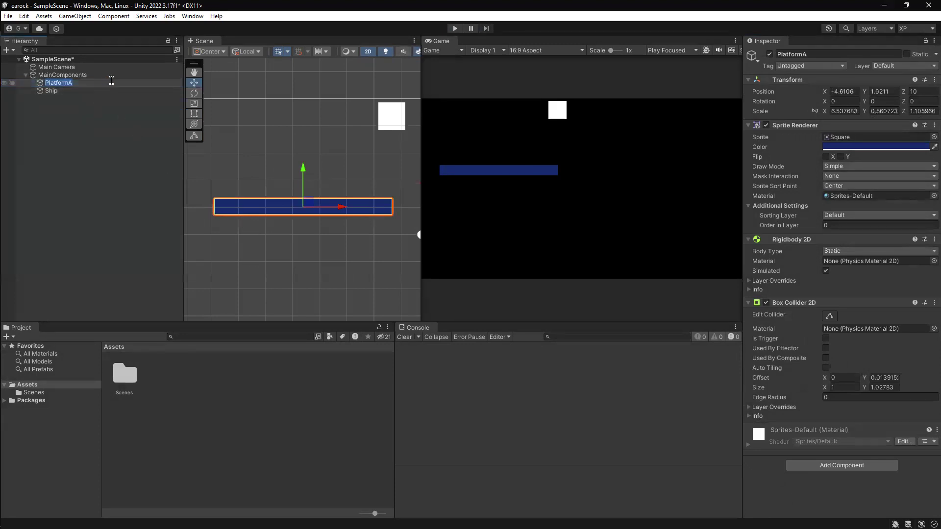
pyautogui.hotkey('ctrl', 'd')
pyautogui.click(87, 90)
pyautogui.click(87, 90)
pyautogui.press('BackSpace')
pyautogui.write('B')
pyautogui.press('Return')
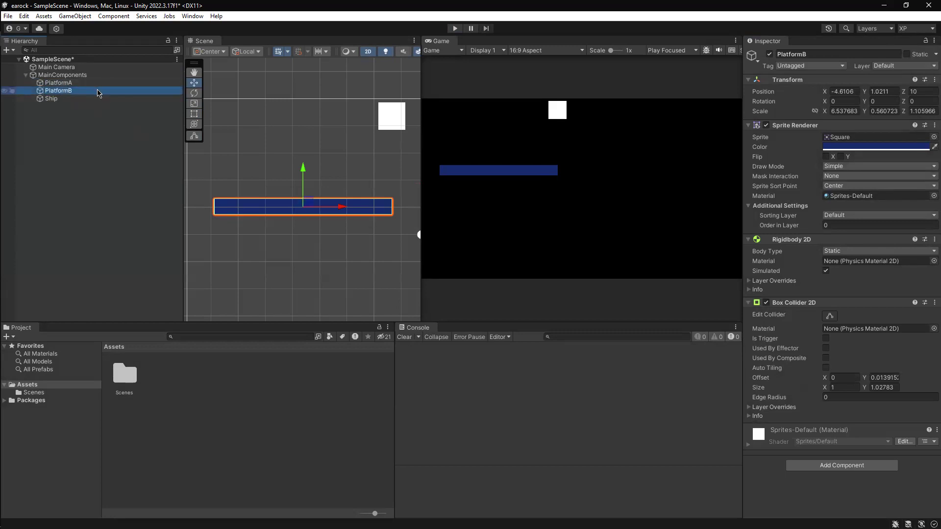
# Move PlatformB below PlatformA, to about X -3.57, Y -1.04, and run and stop the scene.
pyautogui.moveTo(308, 205); pyautogui.dragTo(336, 257)
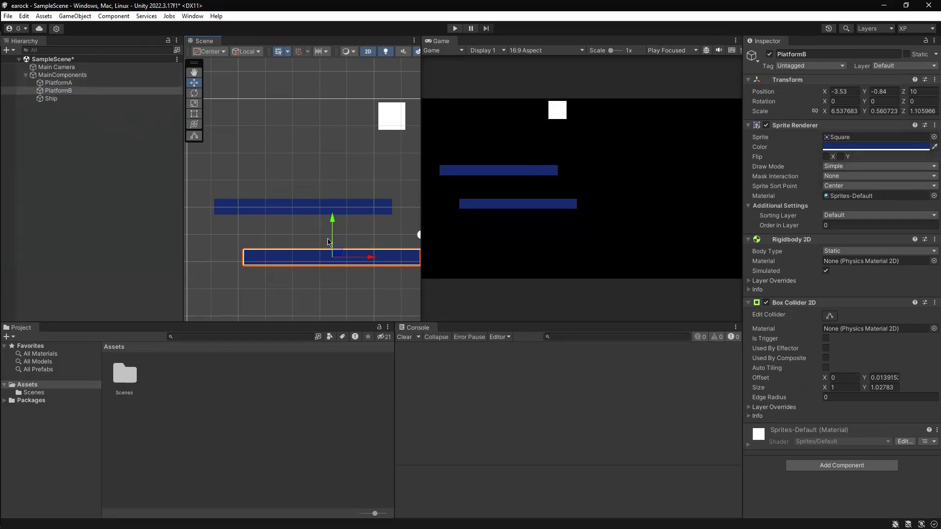
pyautogui.moveTo(337, 259); pyautogui.dragTo(337, 265)
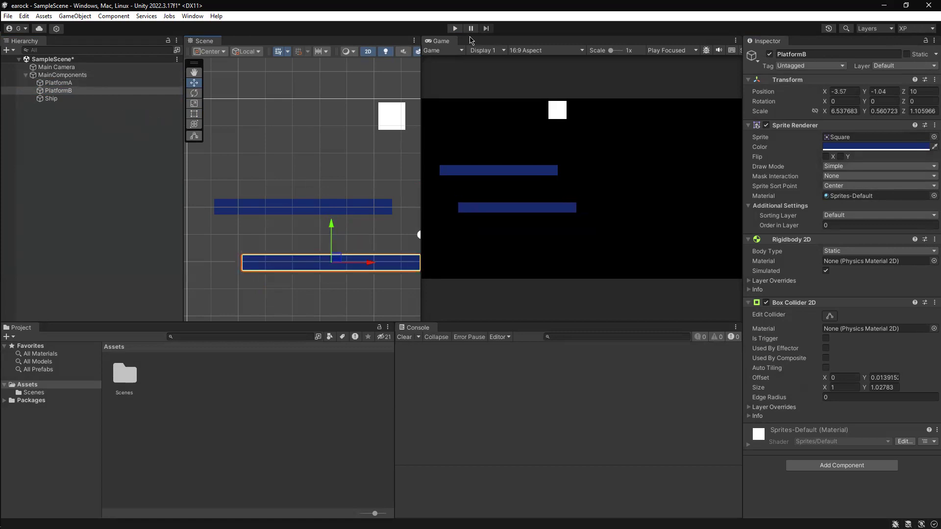
pyautogui.click(456, 29)
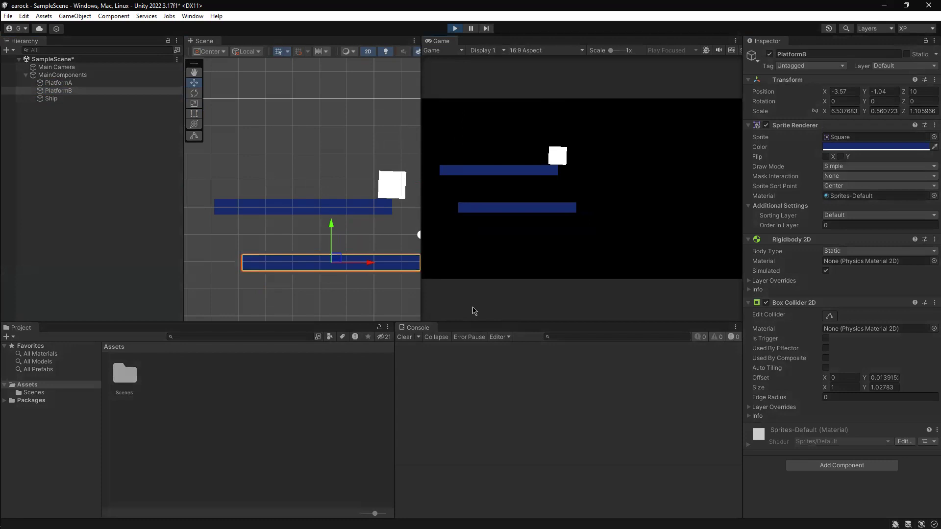
pyautogui.click(455, 28)
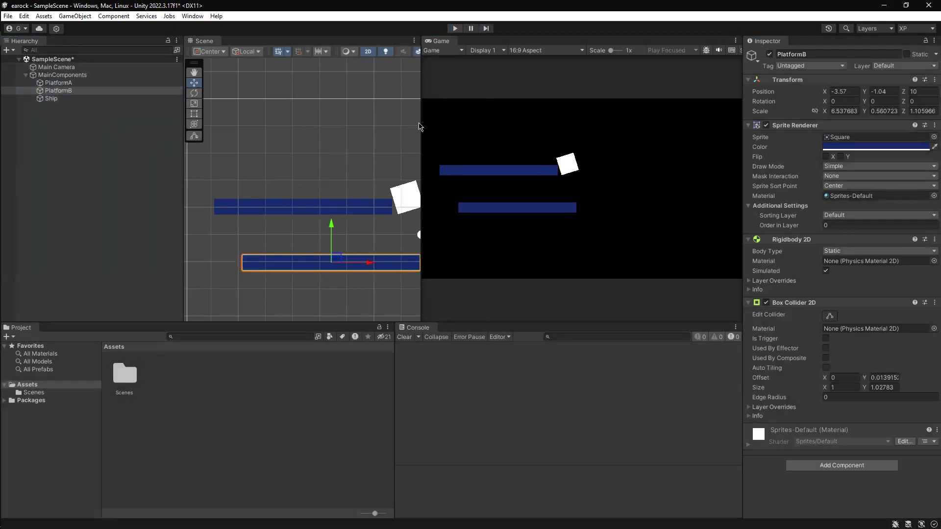
# Shift Ship to about X -1.21, Y 4.31, and run and stop the scene to watch its fall.
pyautogui.click(100, 99)
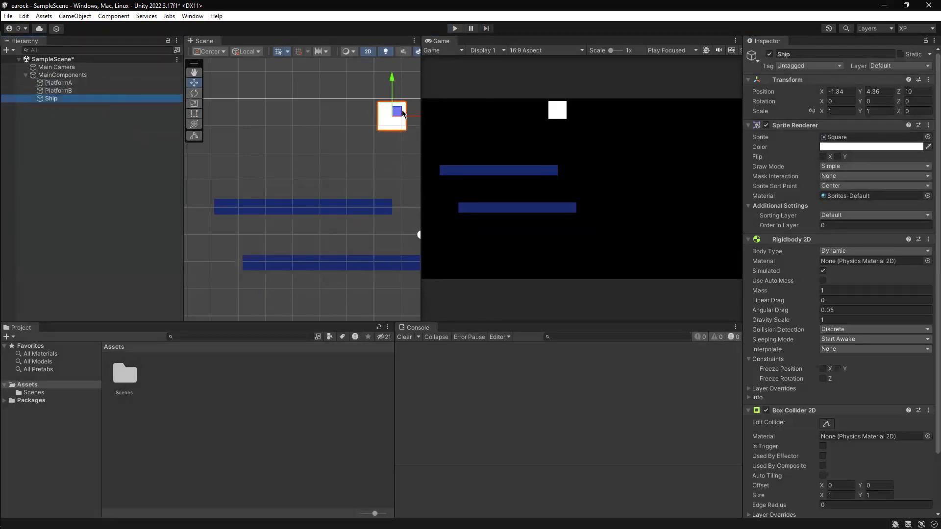
pyautogui.click(455, 28)
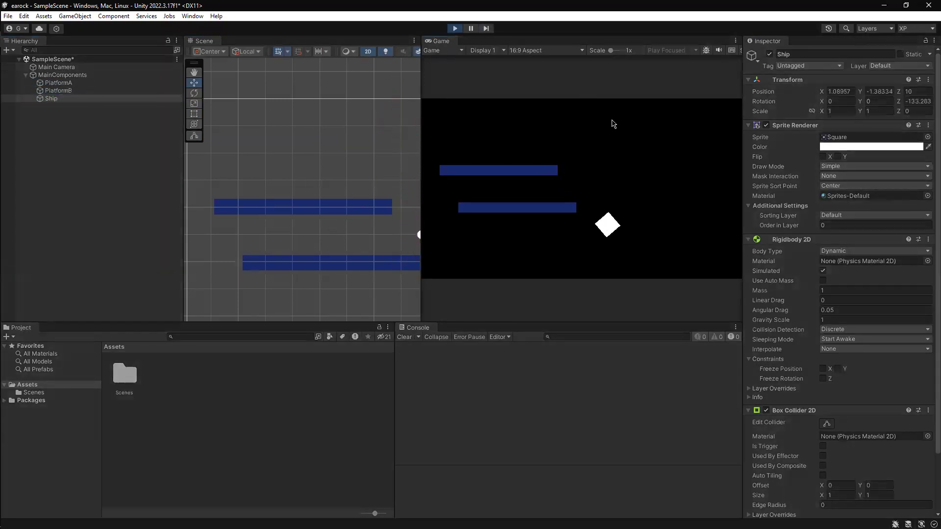
pyautogui.click(455, 28)
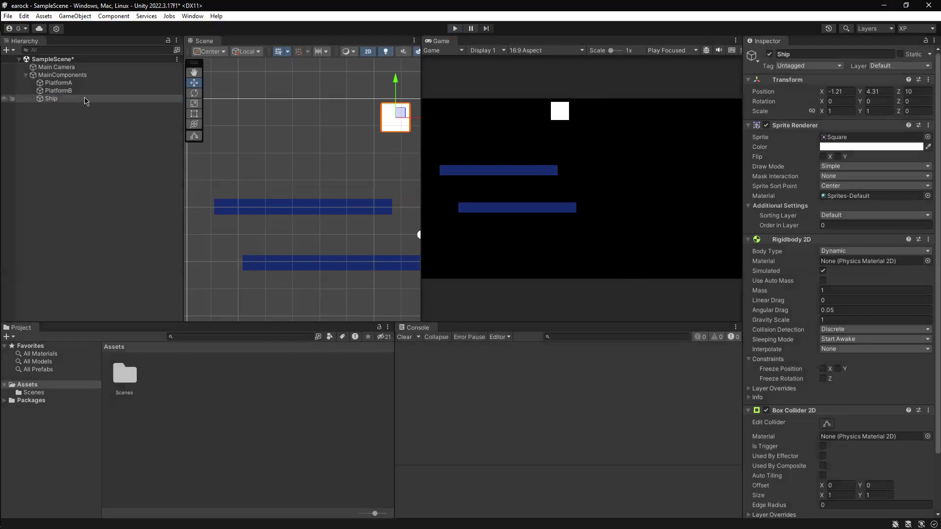
# Place PlatformB at about X 0.97, Y -1.85 with a Z rotation of about -26.67, and run and stop the scene.
pyautogui.click(85, 92)
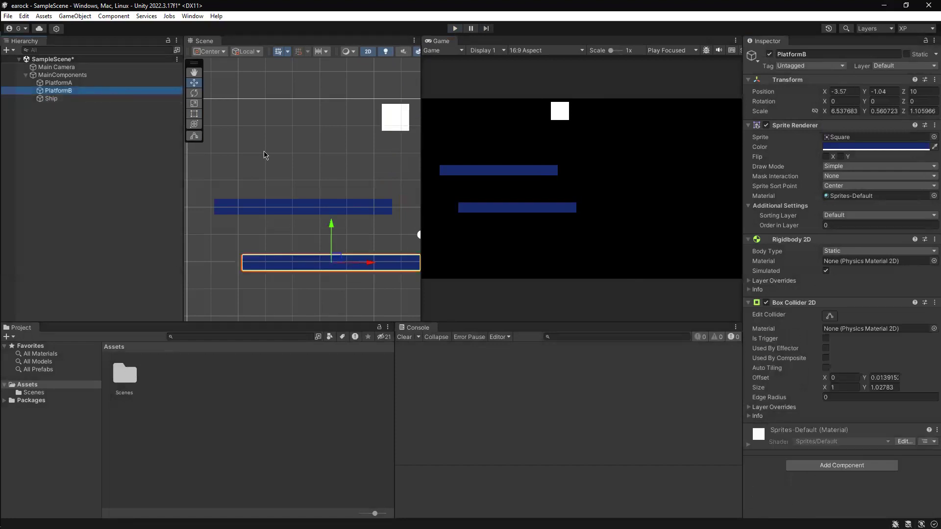
pyautogui.click(194, 93)
pyautogui.moveTo(353, 233); pyautogui.dragTo(464, 288)
pyautogui.press('q')
pyautogui.click(195, 82)
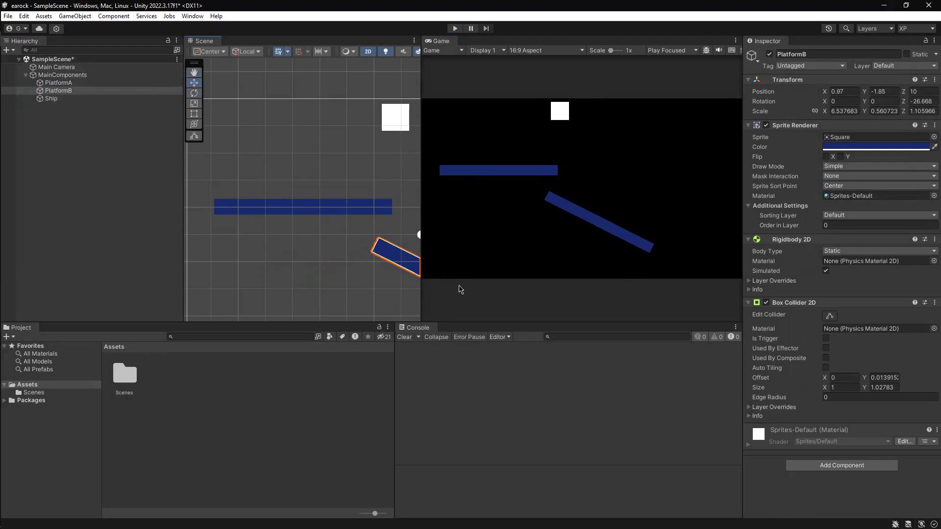
pyautogui.click(455, 28)
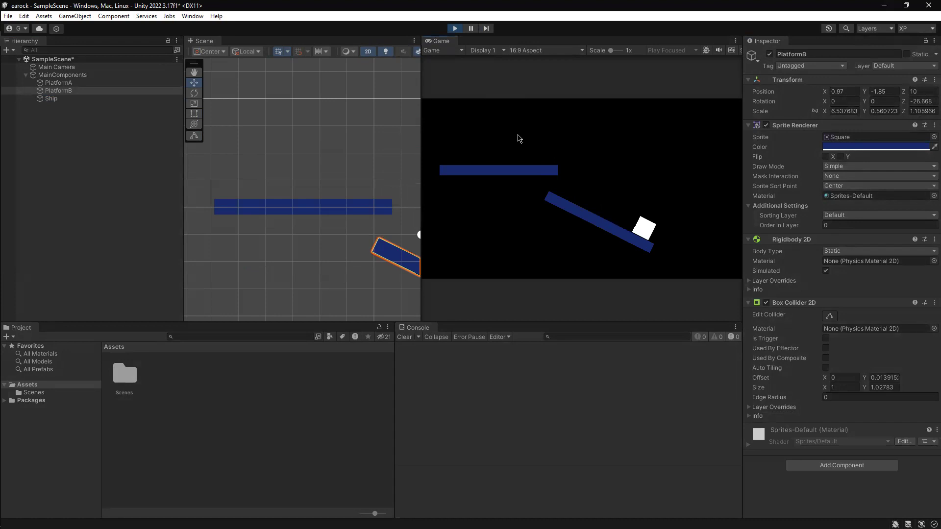
pyautogui.click(455, 28)
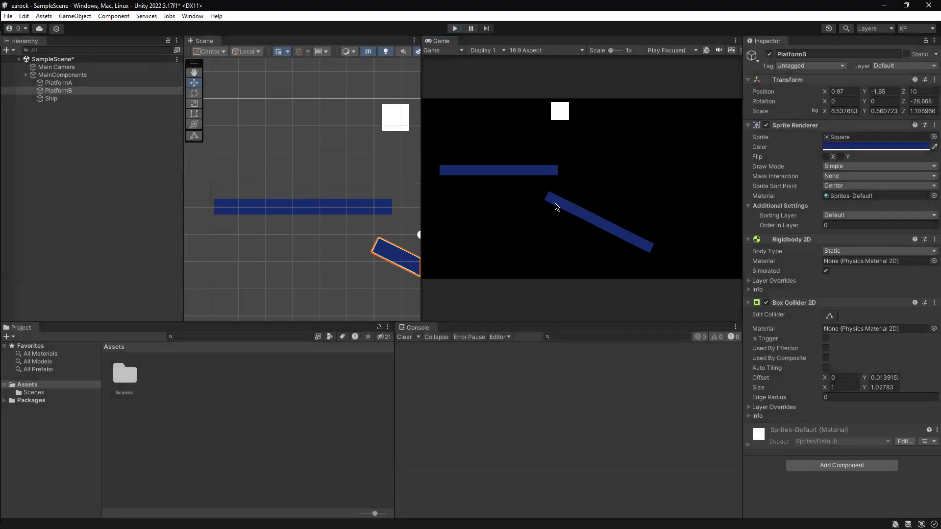
# Tilt Ship to a Z rotation of about -15.27.
pyautogui.click(83, 100)
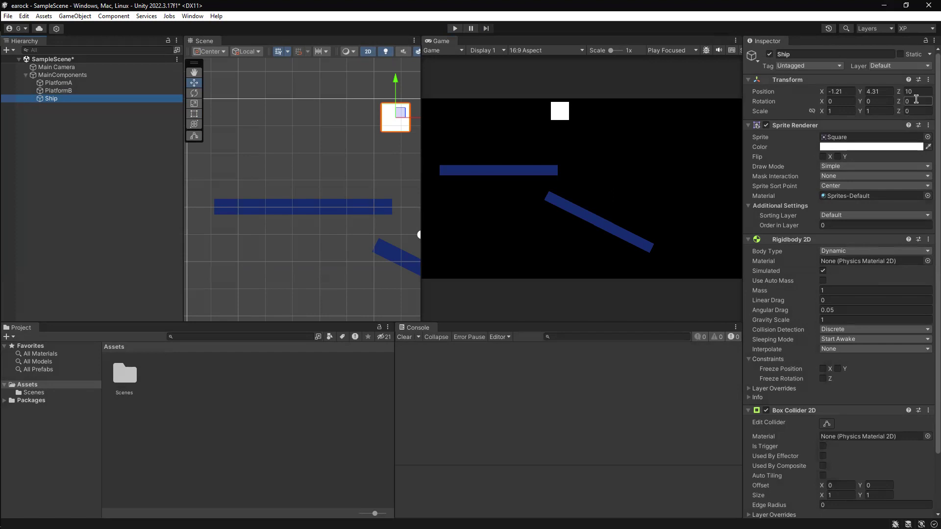
pyautogui.moveTo(898, 101); pyautogui.dragTo(582, 129)
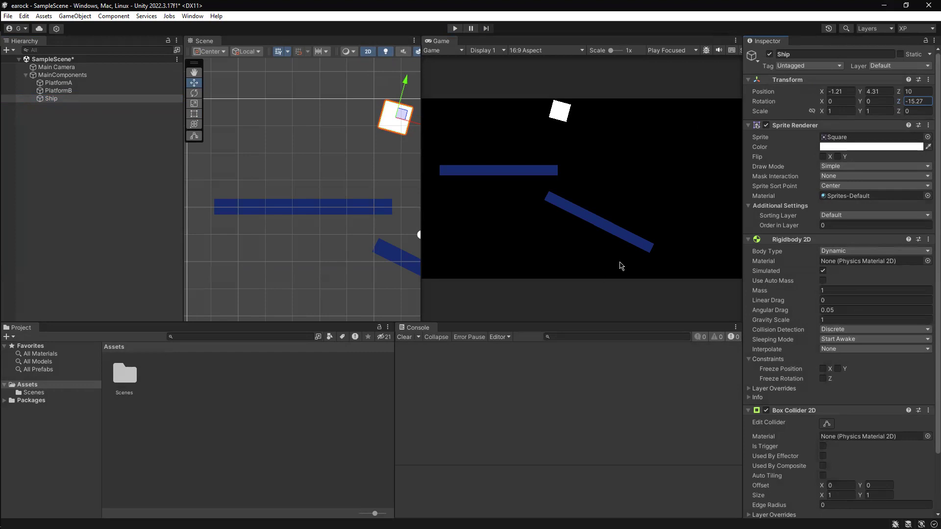
# Set Ship's Gravity Scale to 5, and run and stop the scene to test it.
pyautogui.click(814, 319)
pyautogui.write('5')
pyautogui.hotkey('ctrl', 'p')
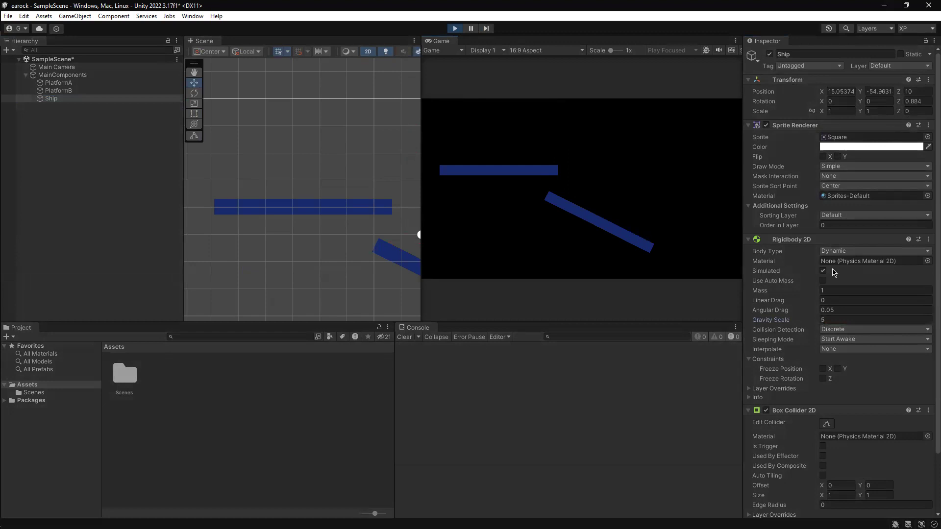
pyautogui.hotkey('ctrl', 'p')
# Set Ship's Gravity Scale to 1 and open its Mass value for editing.
pyautogui.click(840, 290)
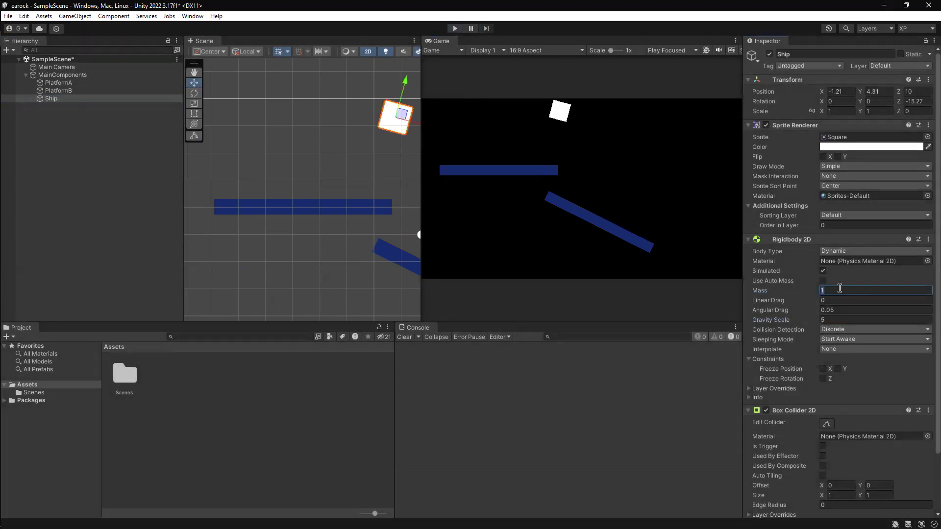
pyautogui.click(807, 310)
pyautogui.click(840, 319)
pyautogui.write('1')
pyautogui.click(852, 289)
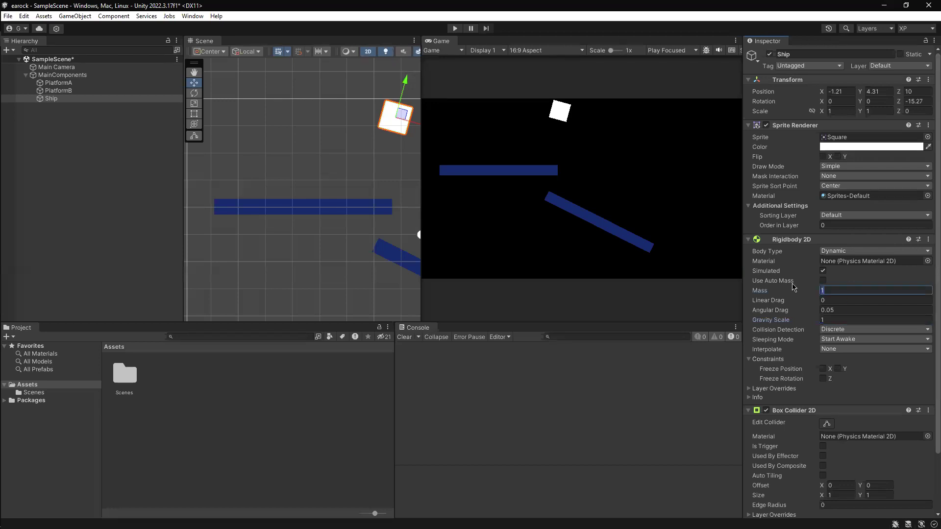